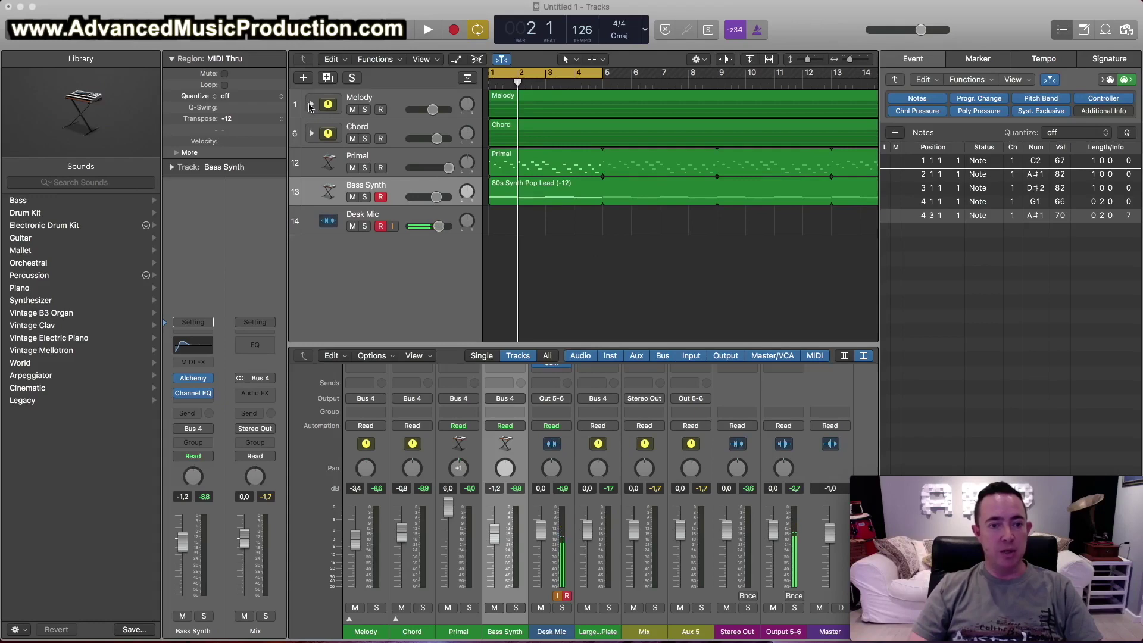
Step: Expand the Melody stack, mute every instrument track except Arctic Noise Lead, and play that layer on its own
left_click(310, 105)
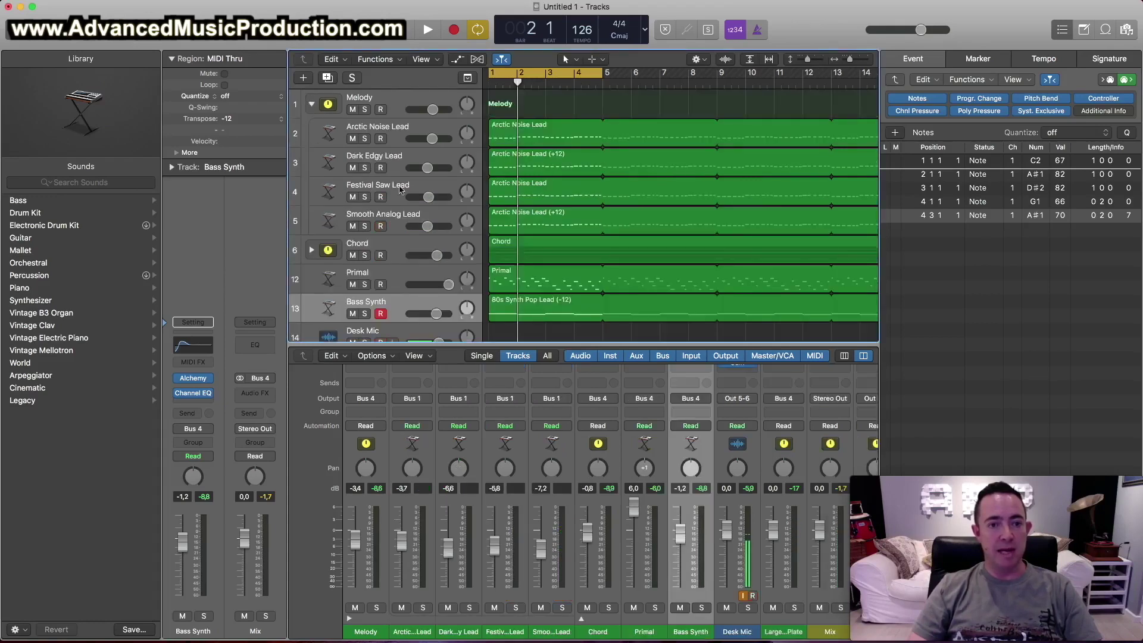
left_click(311, 105)
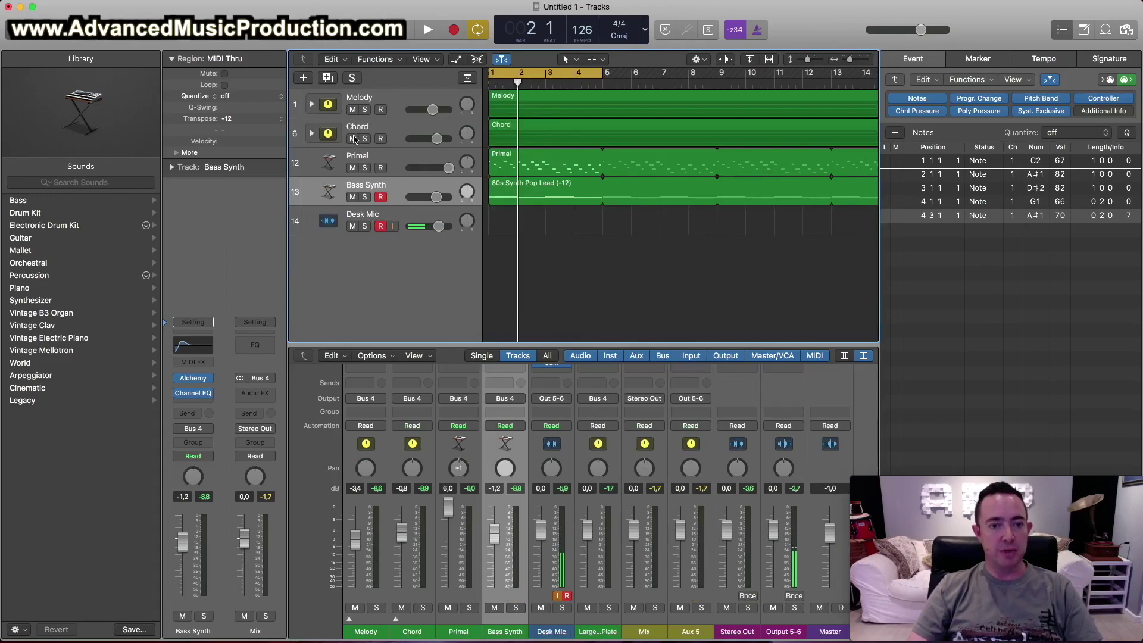
left_click_drag(352, 139, 352, 166)
left_click(312, 105)
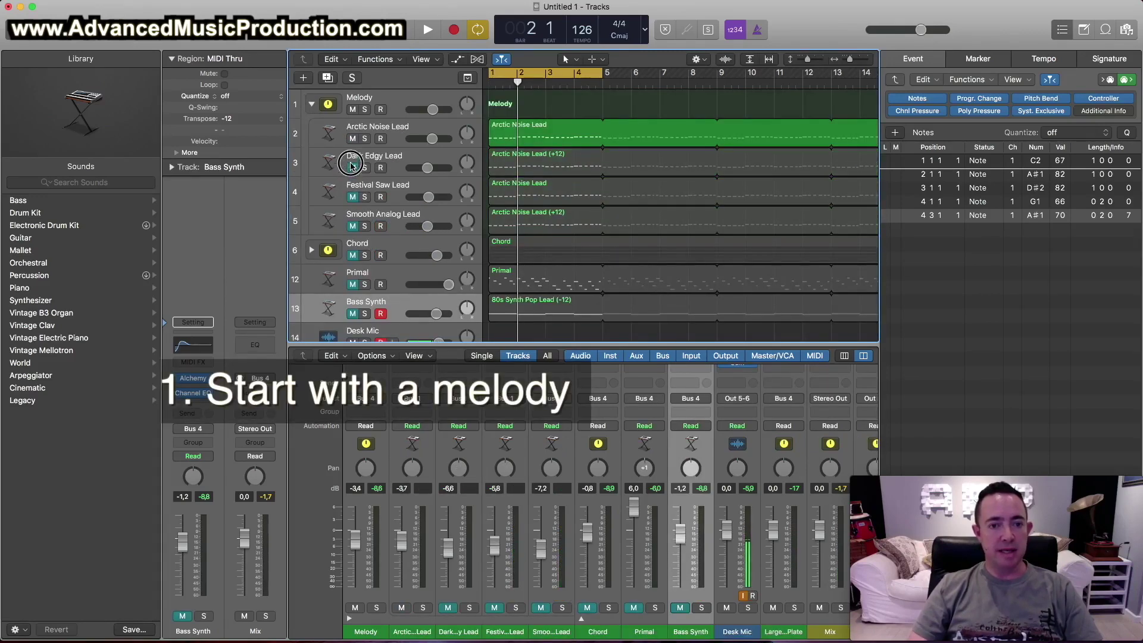
key("space")
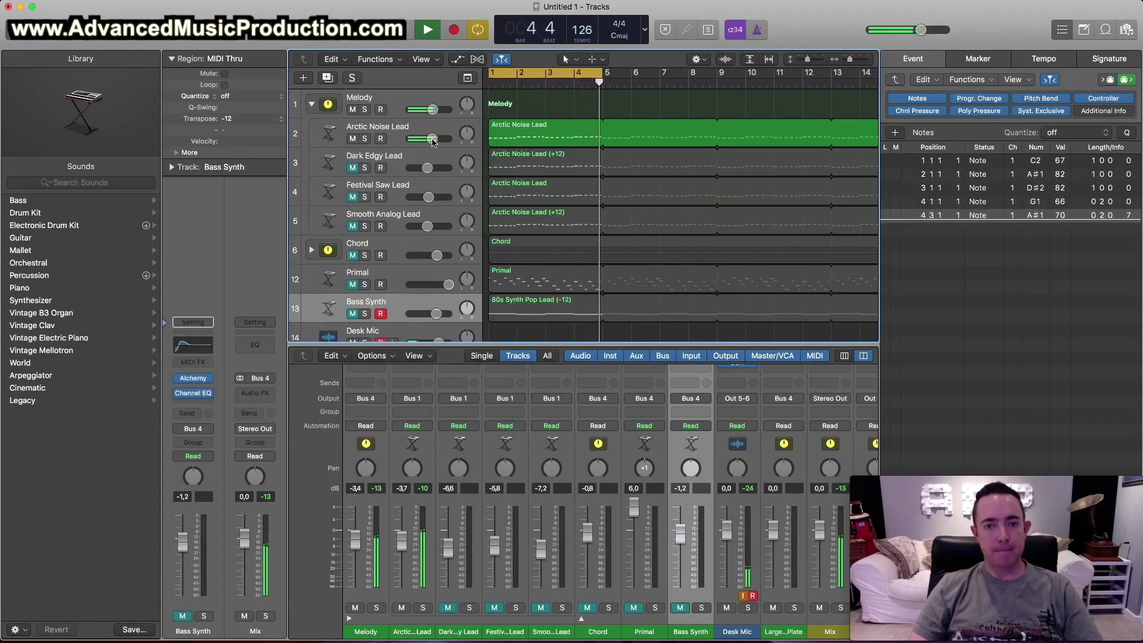
key("space")
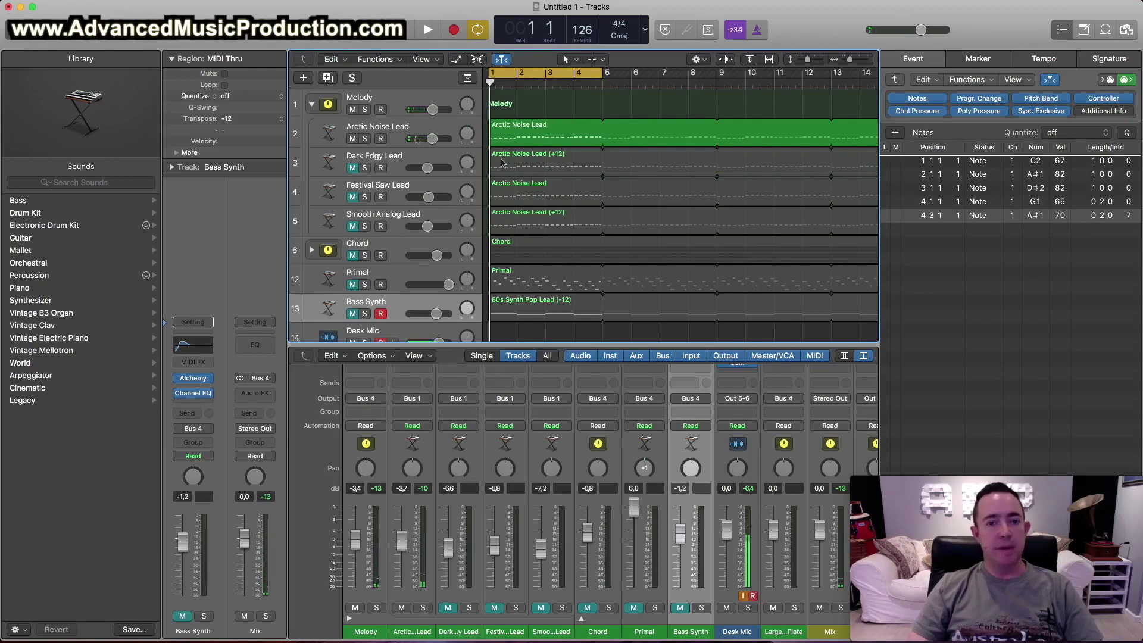
Step: Mute Arctic Noise Lead, unmute and select Dark Edgy Lead, and play that layer alone
left_click(352, 139)
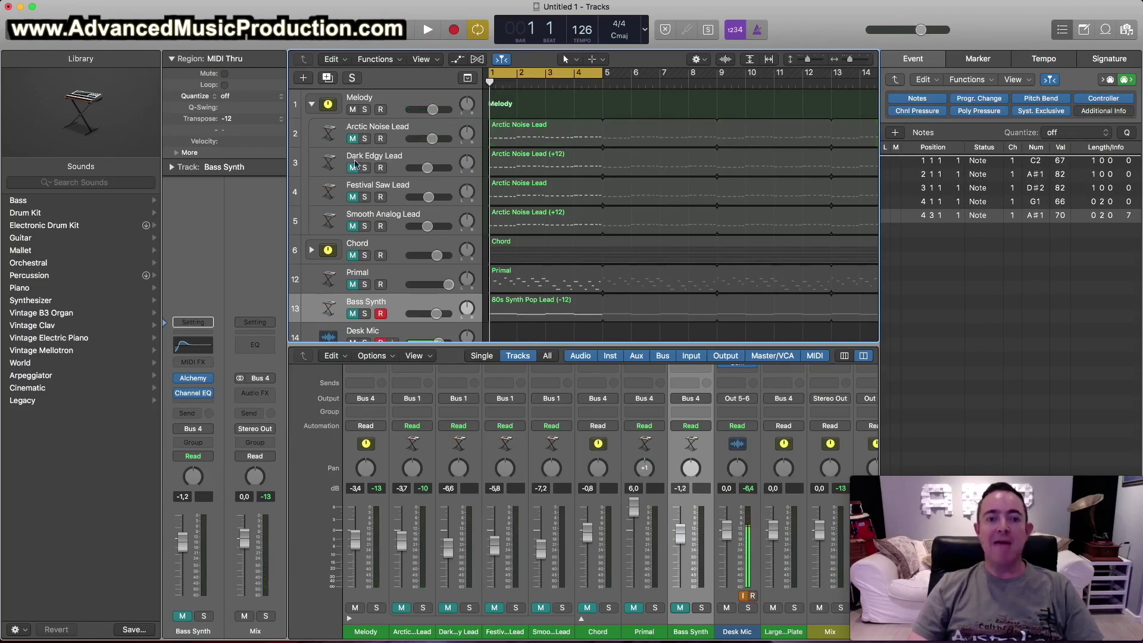
left_click(352, 168)
left_click(381, 157)
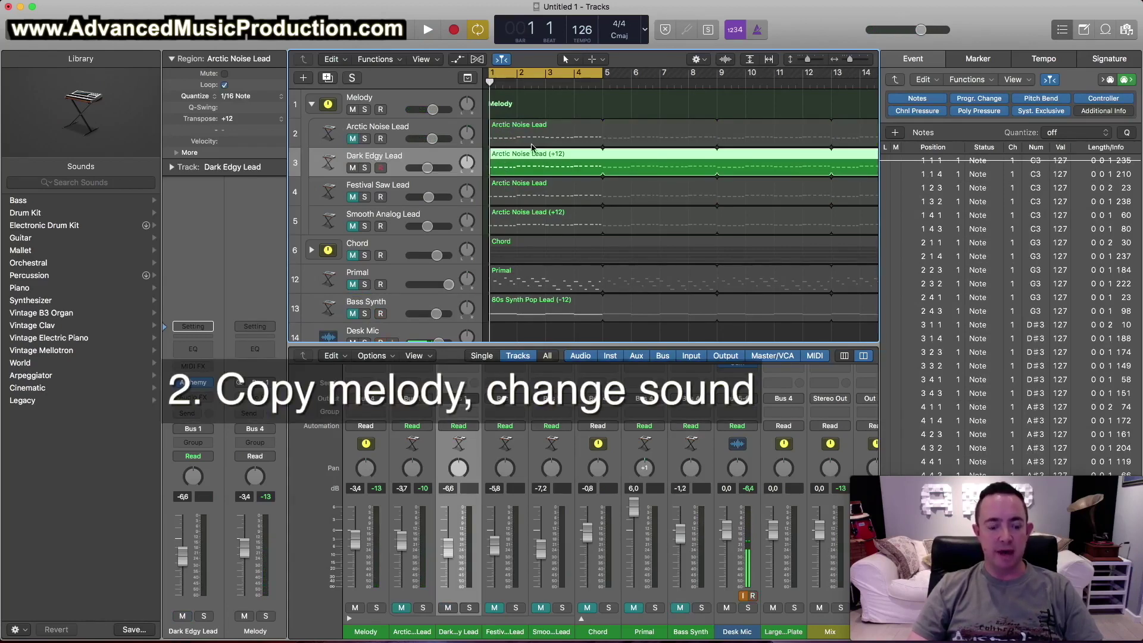
key("space")
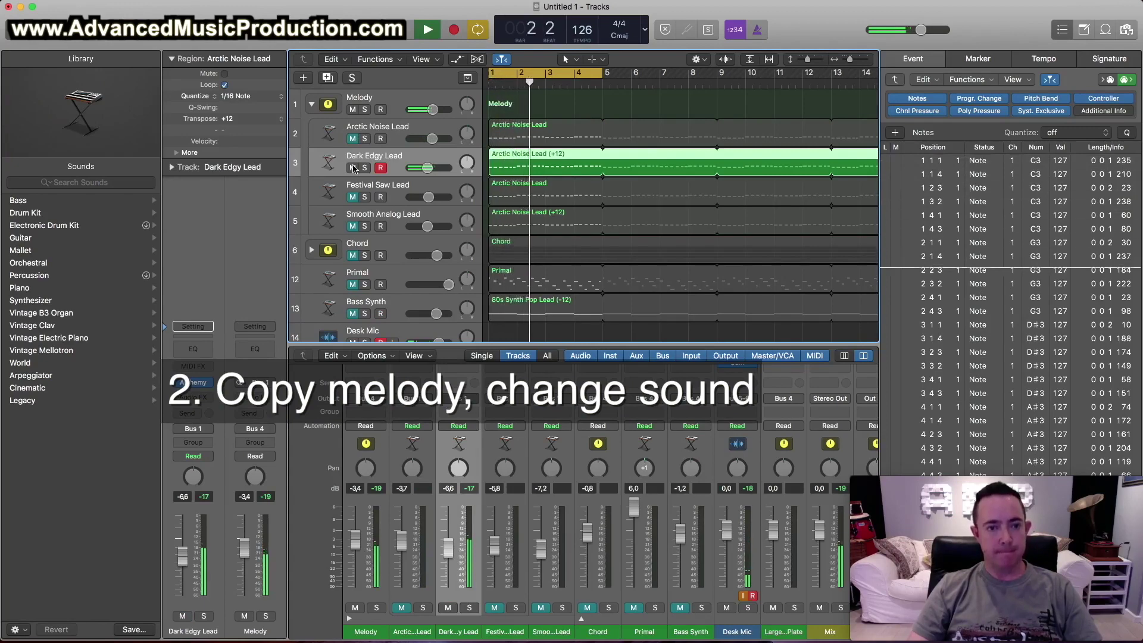
key("space")
Step: Unmute Arctic Noise Lead and play it together with Dark Edgy Lead
left_click(352, 138)
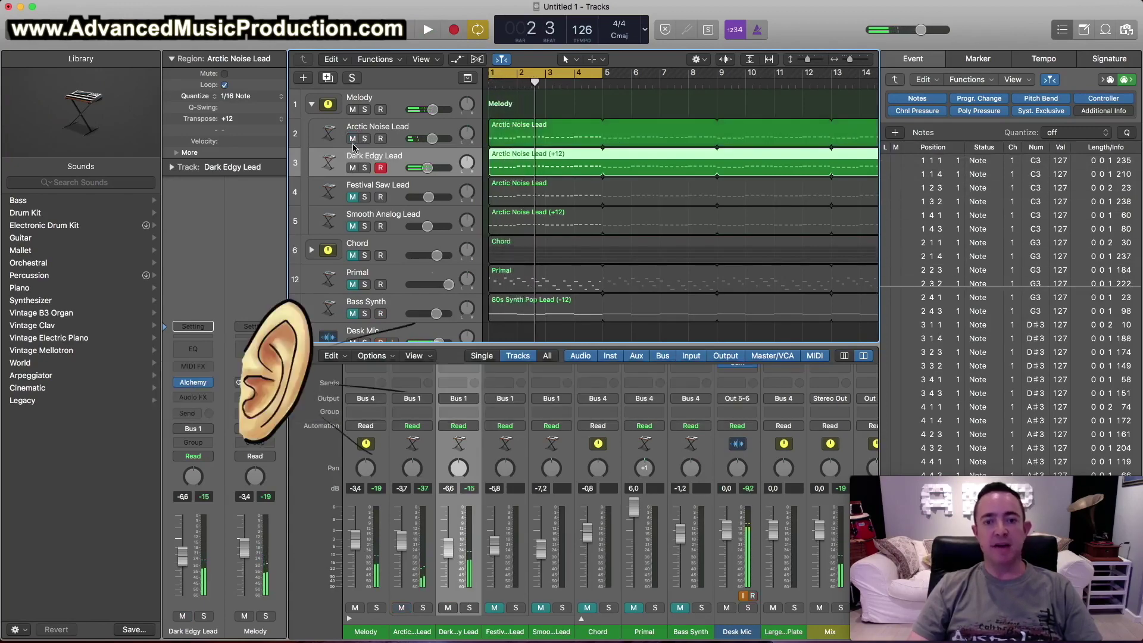
key("space")
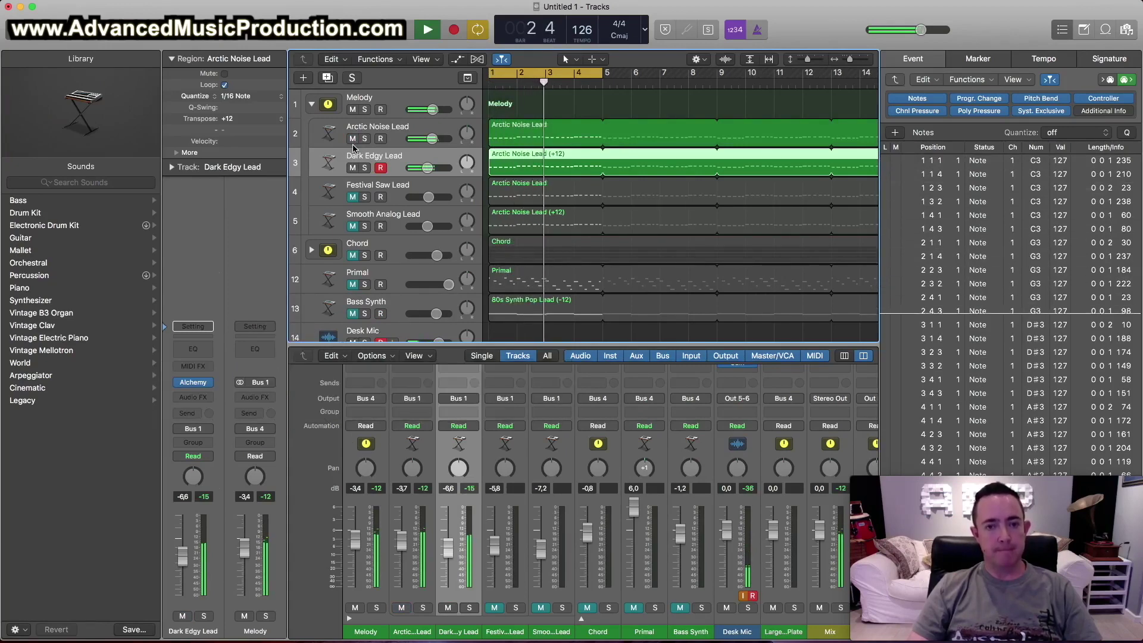
key("space")
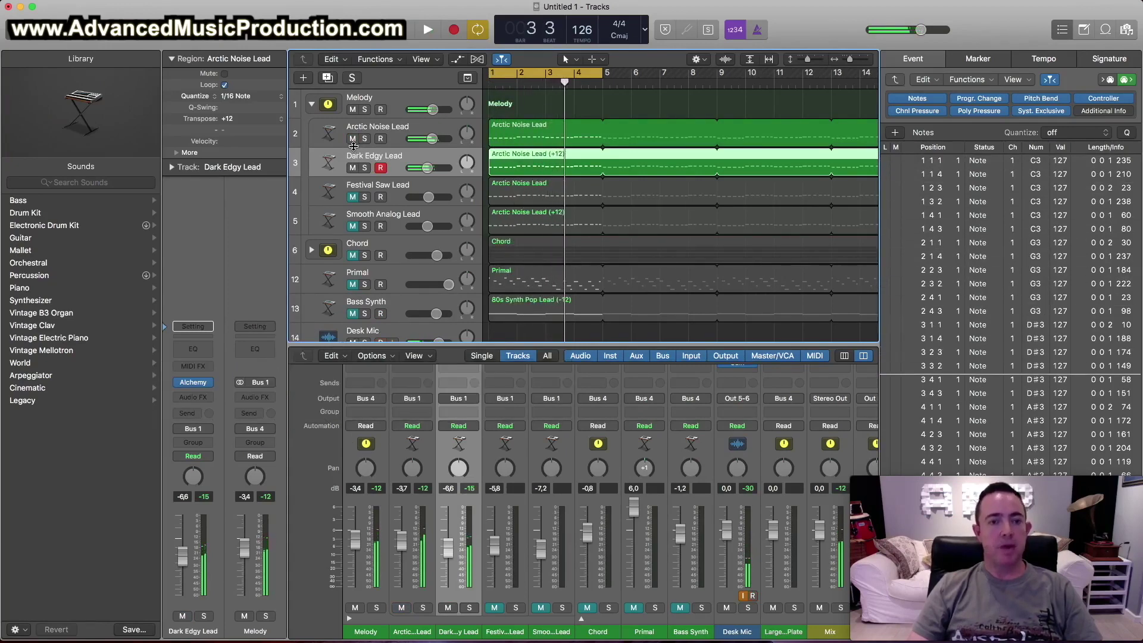
Step: Mute Arctic Noise Lead and Dark Edgy Lead, unmute and select Festival Saw Lead, and play it alone
left_click_drag(353, 139, 352, 168)
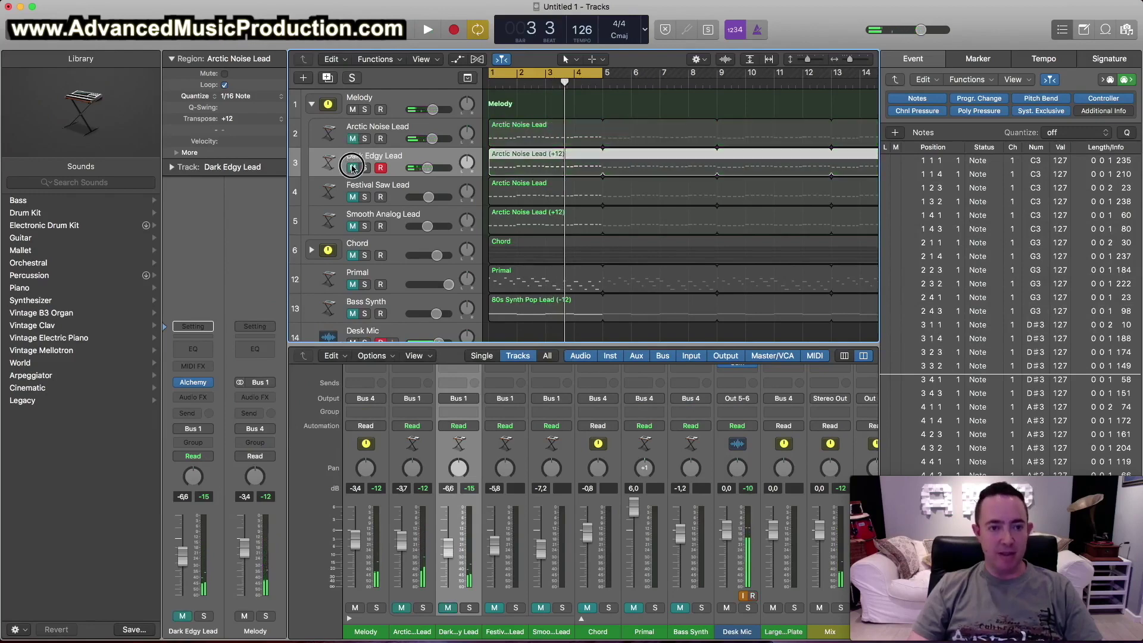
left_click(351, 196)
left_click(404, 189)
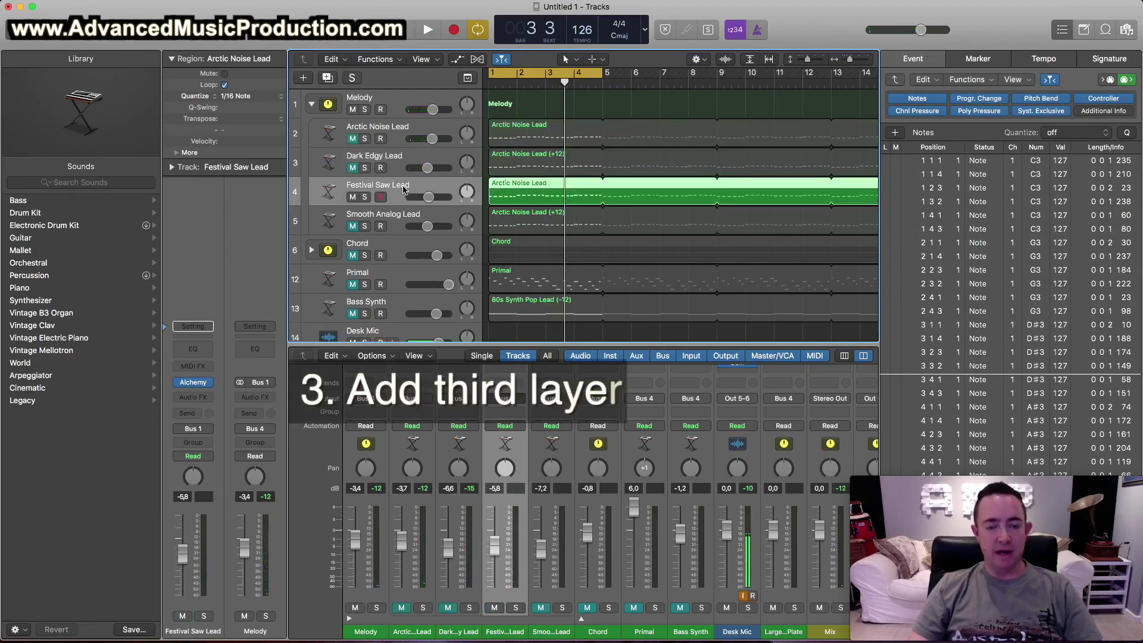
key("space")
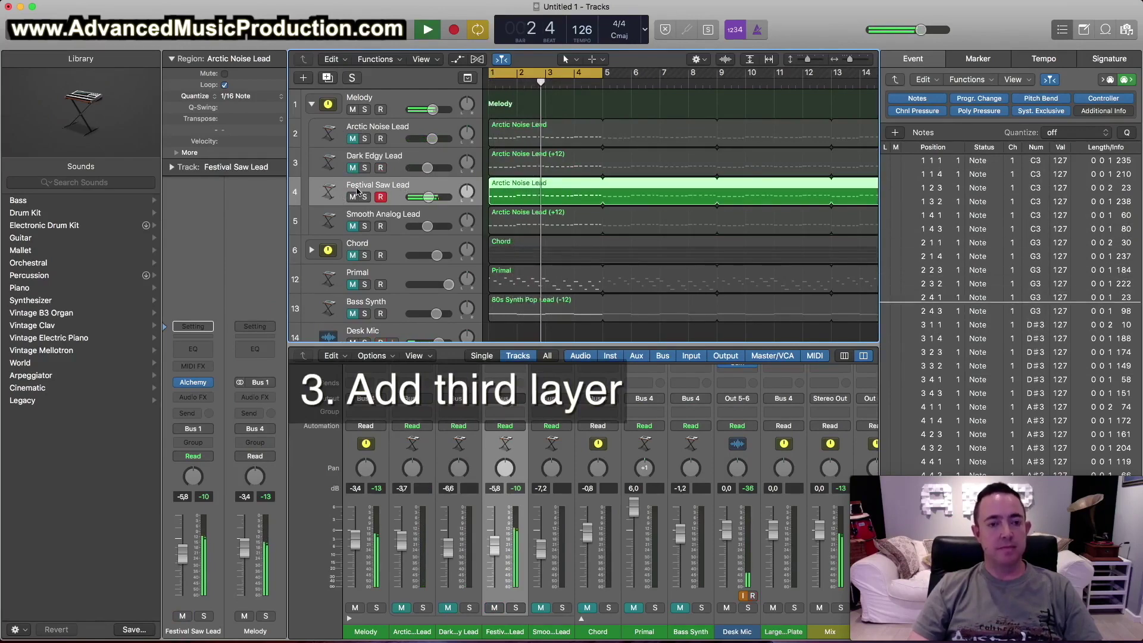
key("space")
Step: Unmute Dark Edgy Lead and play it together with Festival Saw Lead
left_click(352, 167)
key("space")
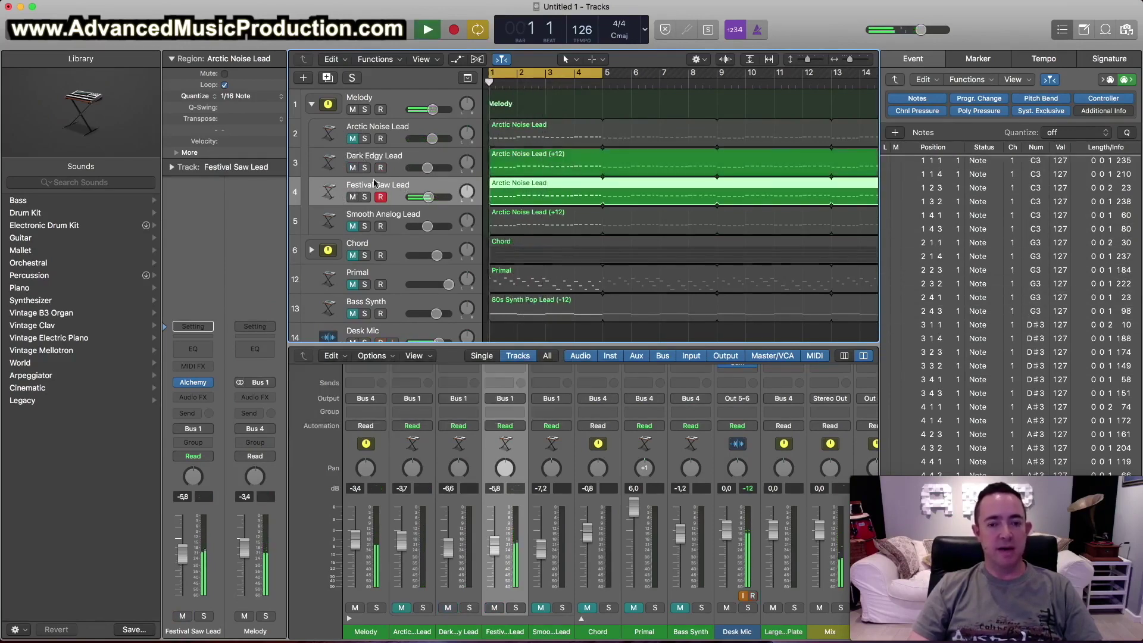
key("space")
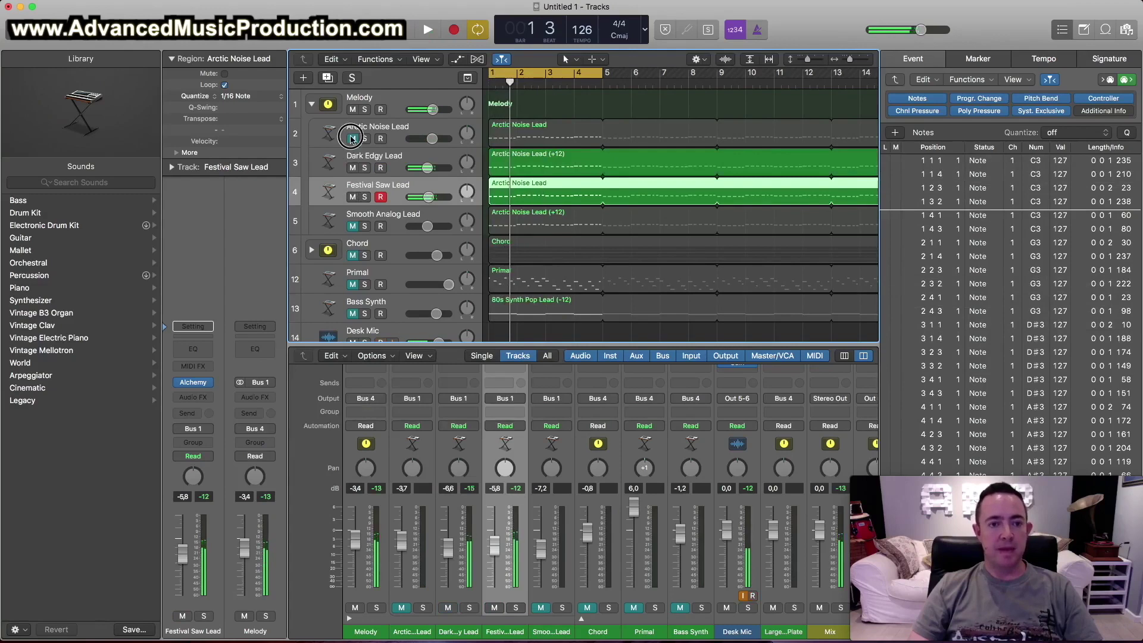
Step: Unmute Arctic Noise Lead and play it layered with Dark Edgy Lead and Festival Saw Lead
left_click(351, 138)
key("space")
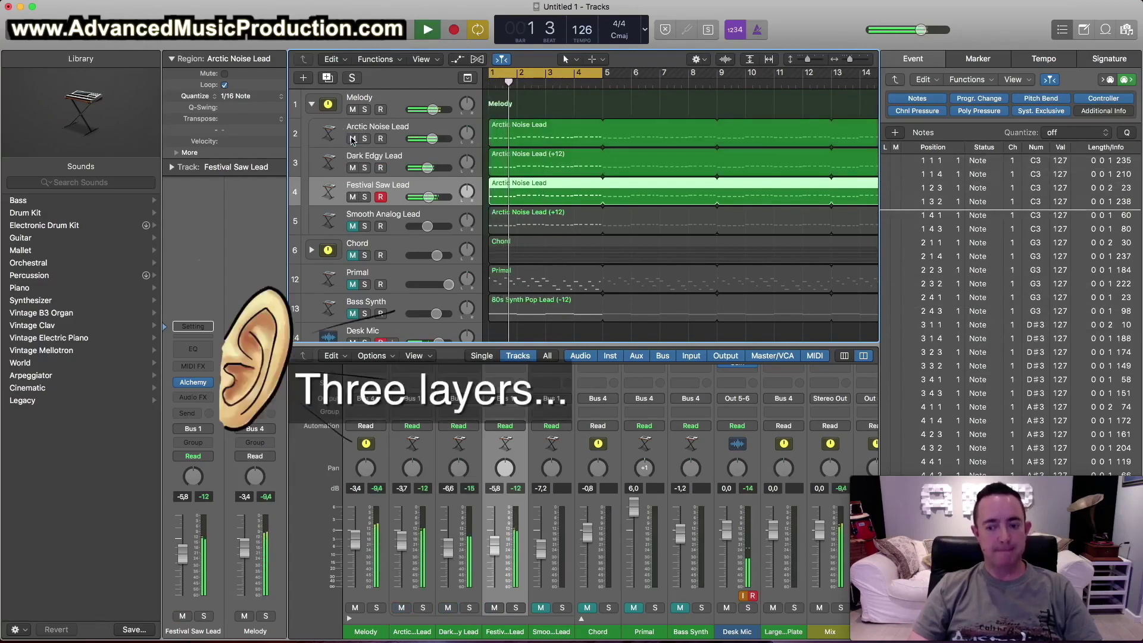
key("space")
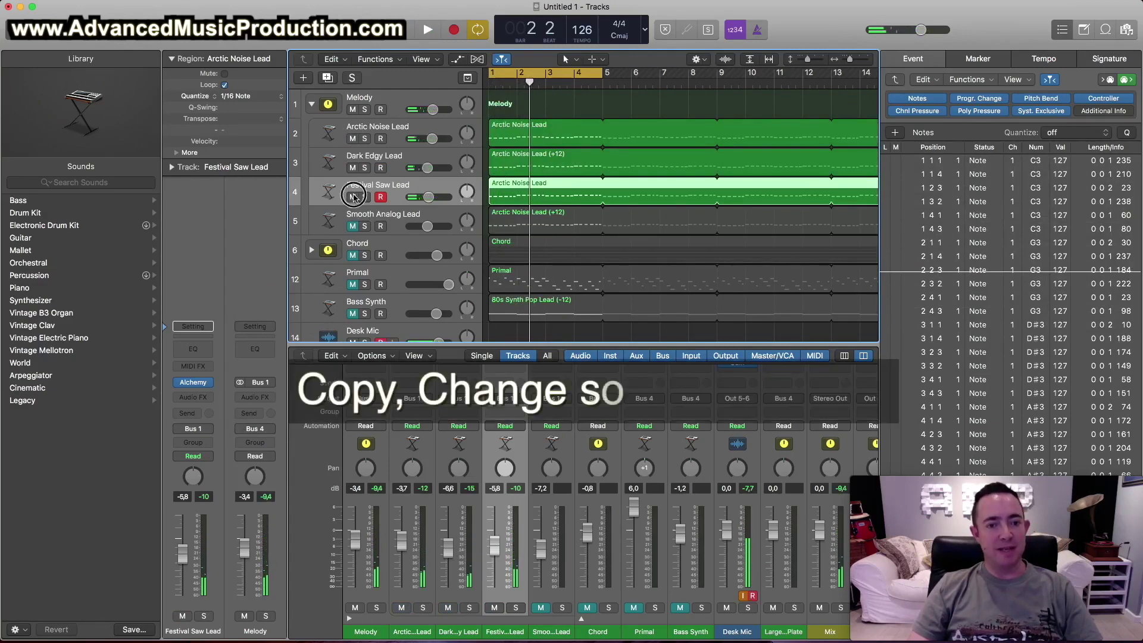
Step: Mute the first three melody layers, unmute and select Smooth Analog Lead, and play it alone
left_click_drag(352, 197, 350, 133)
left_click(353, 227)
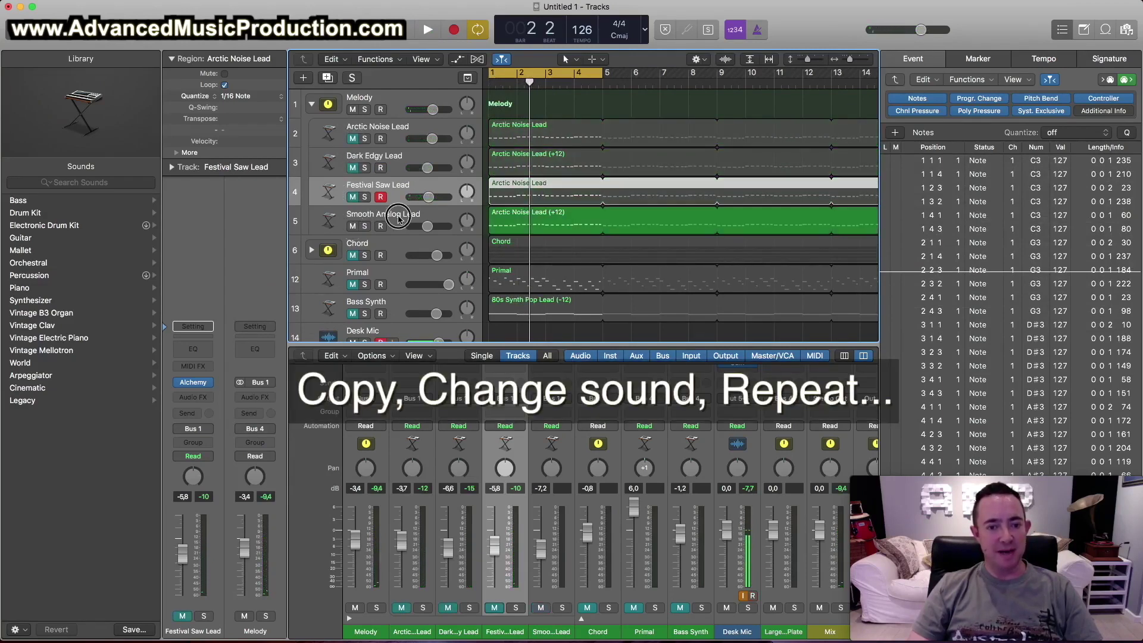
left_click(398, 221)
key("space")
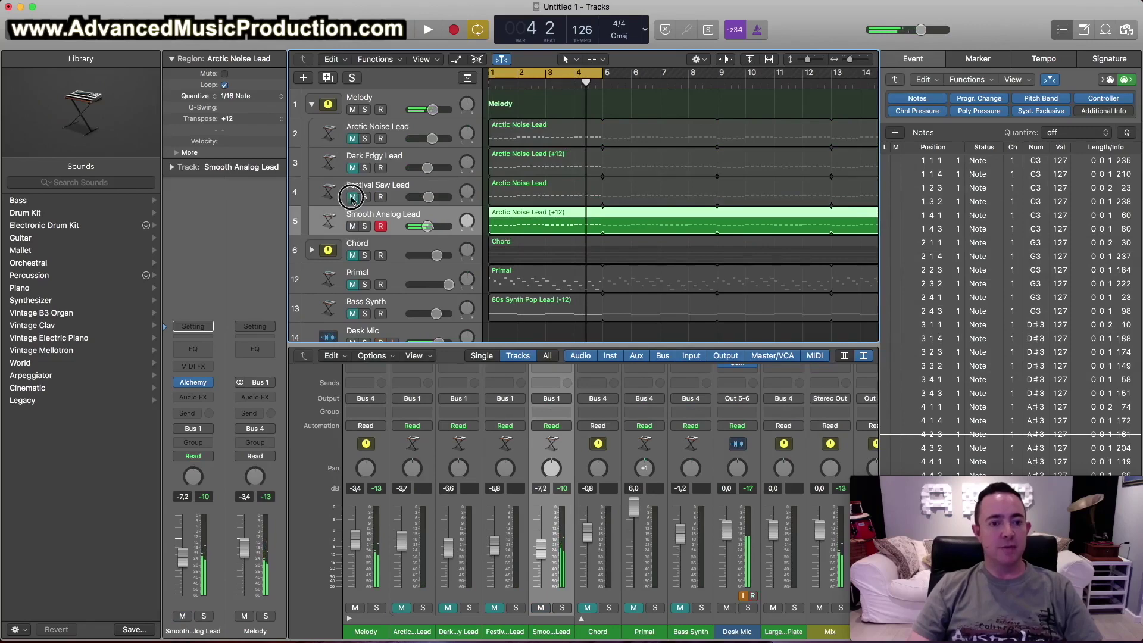
Step: Unmute the other three melody layers and play all four lead tracks together from the start of the project
left_click_drag(352, 198, 351, 139)
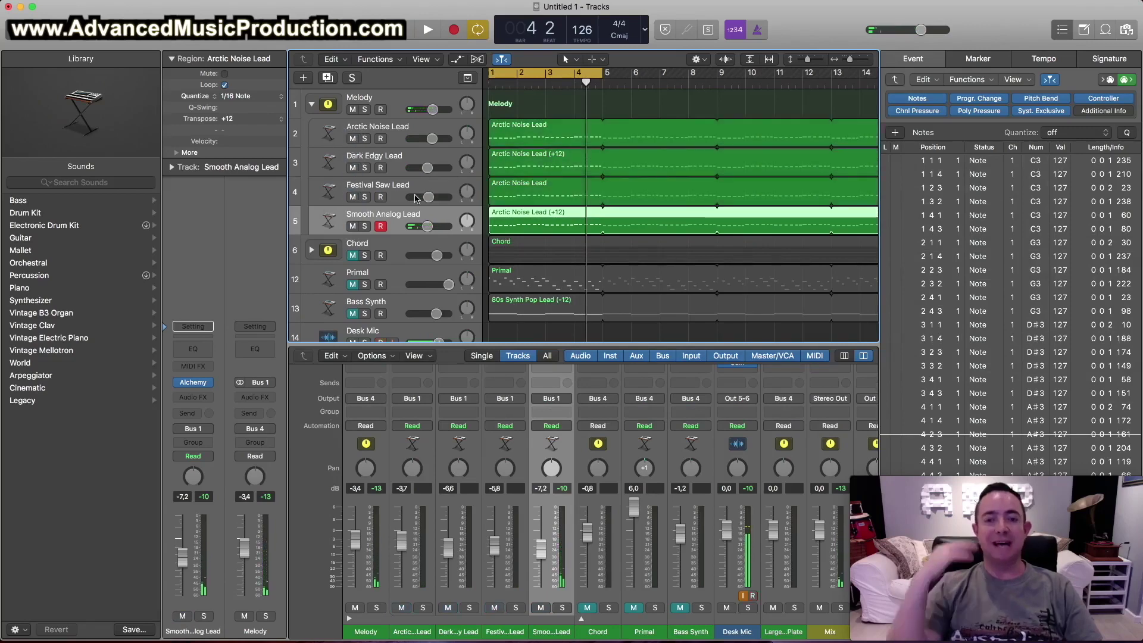
key("Return")
key("space")
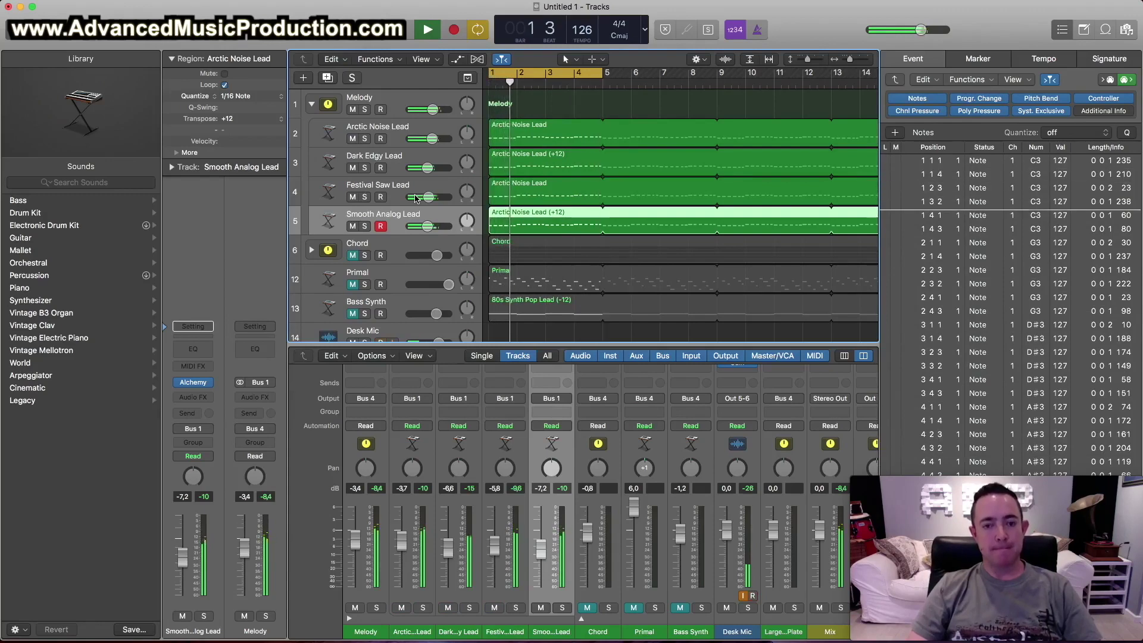
key("space")
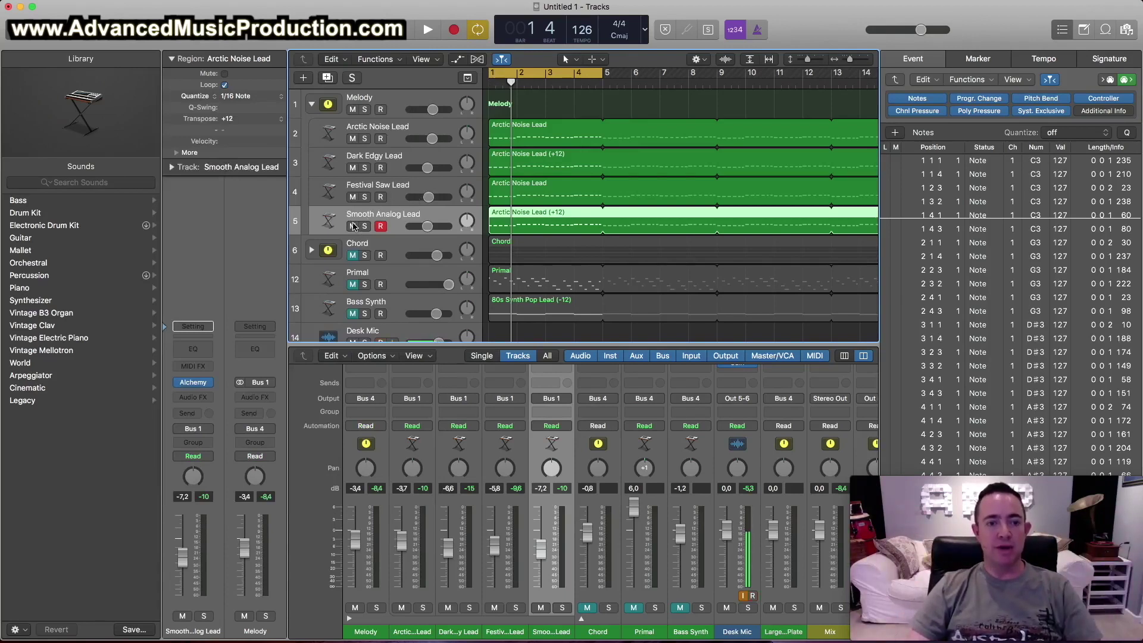
Step: Collapse and mute the Melody stack, expand the Chord stack, and play it with only Resonant Sweeps unmuted
mouse_move(352, 226)
left_mouse_down()
mouse_move(352, 139)
mouse_move(355, 222)
left_mouse_up()
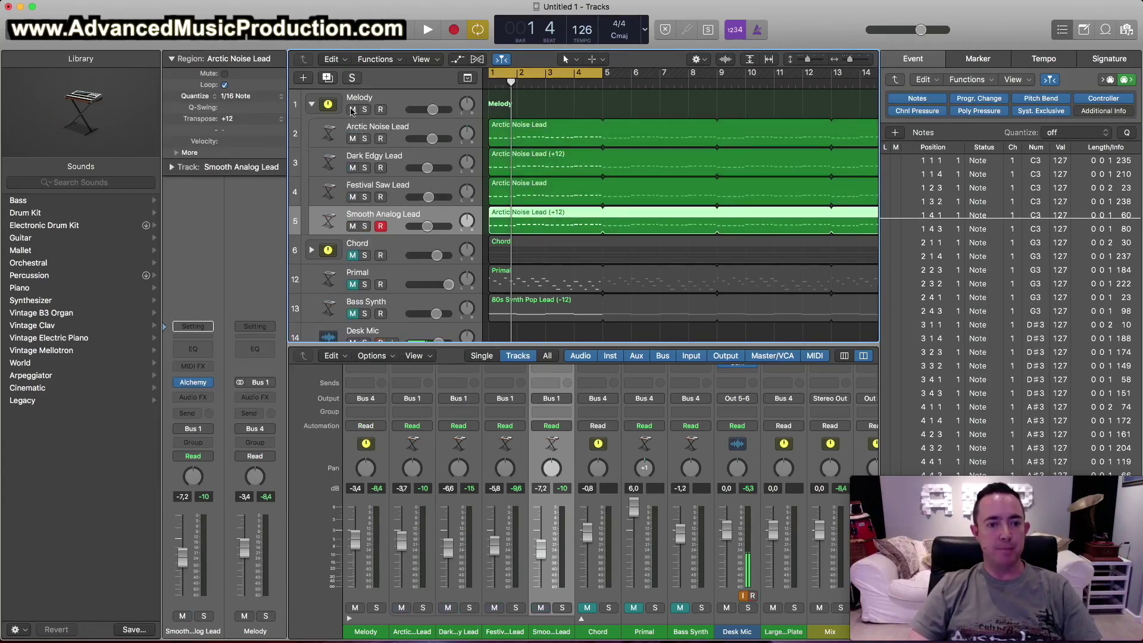
left_click(311, 104)
left_click(311, 133)
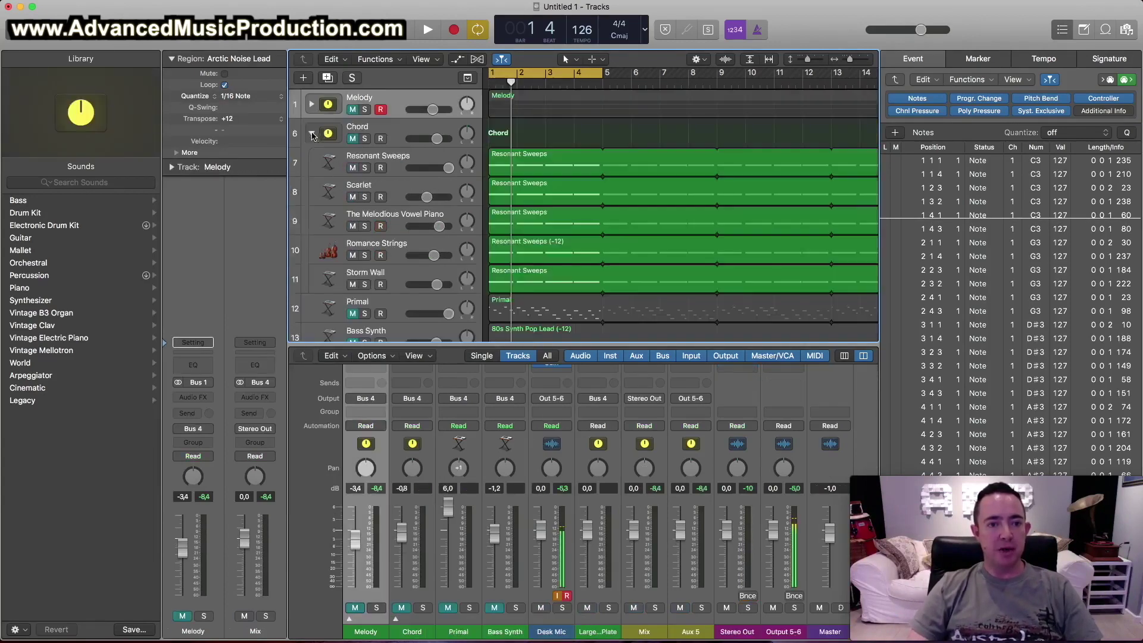
left_click_drag(352, 285, 351, 200)
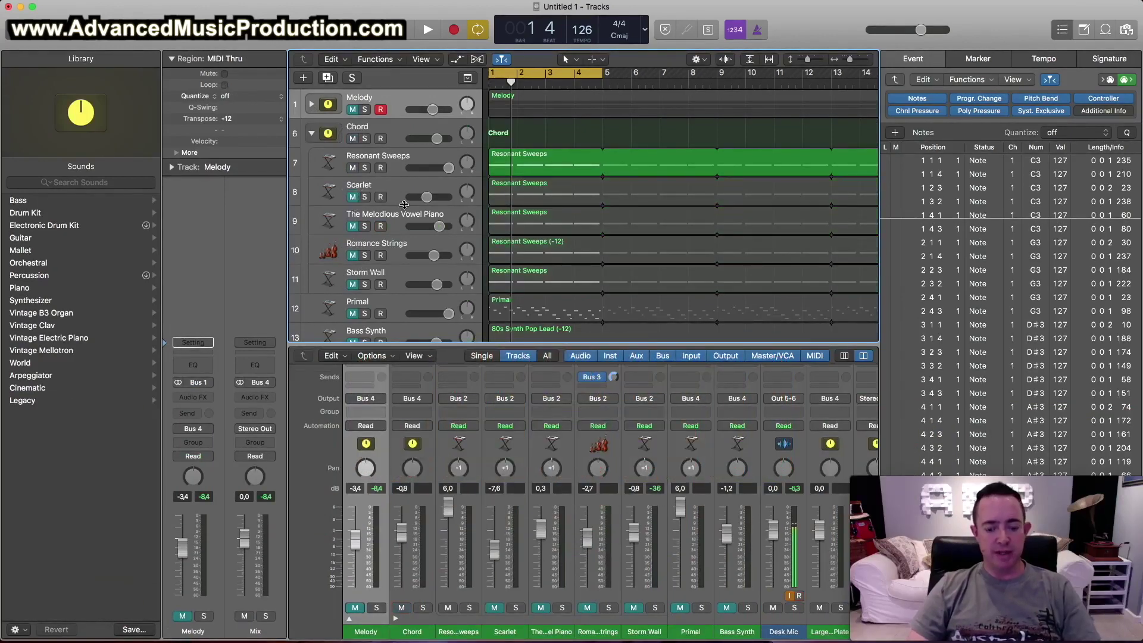
key("space")
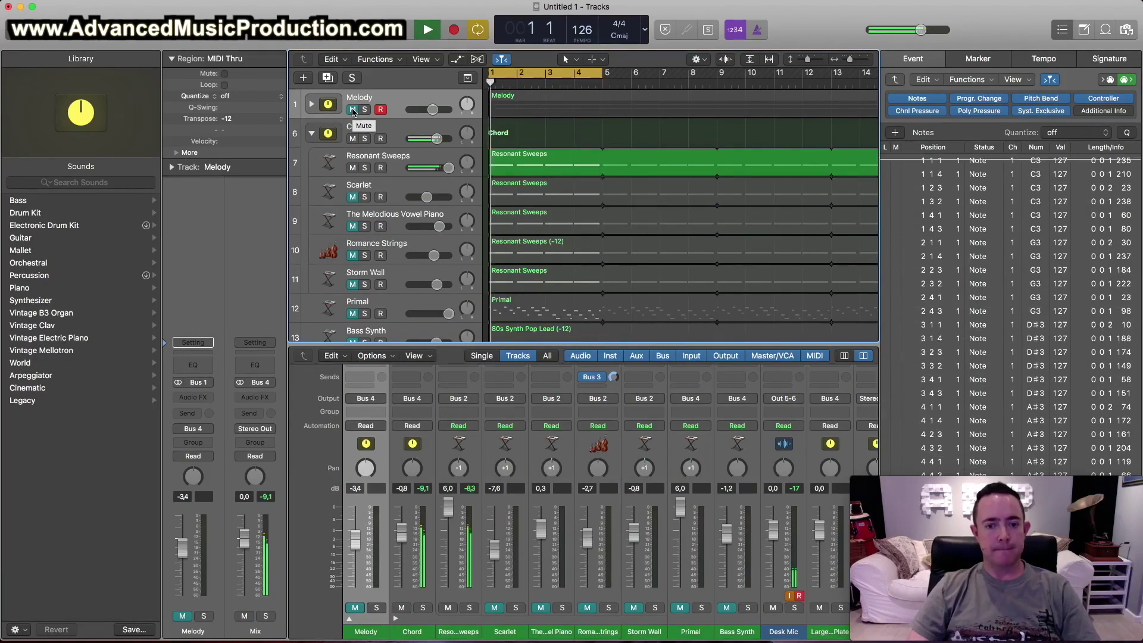
key("space")
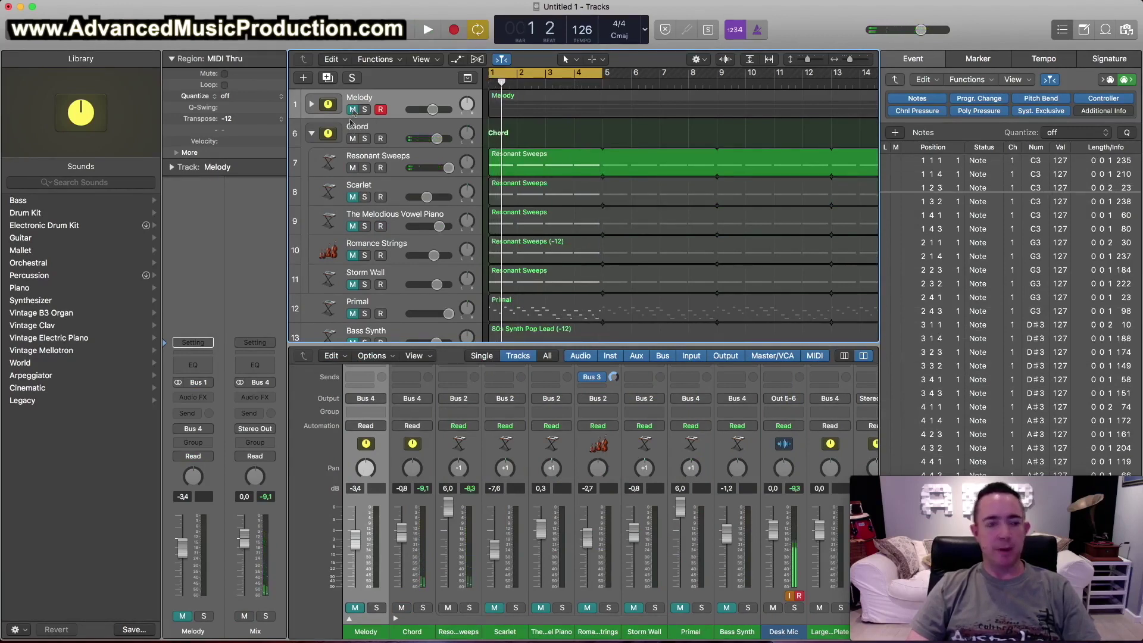
Step: Unmute the Melody stack and play it together with the Resonant Sweeps chord layer
left_click(353, 110)
key("space")
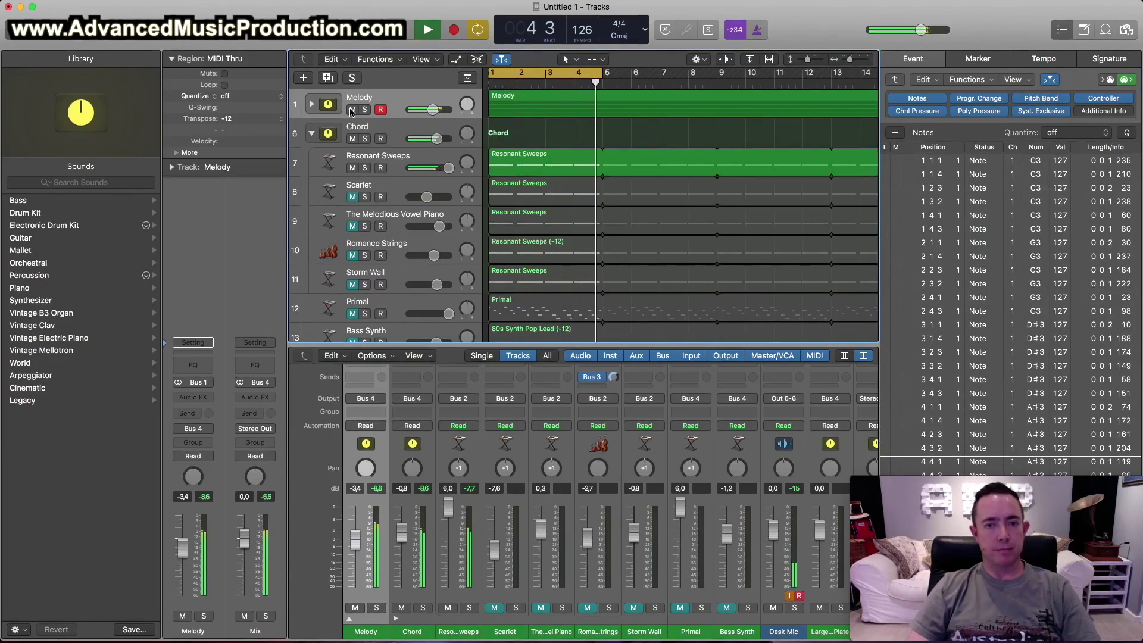
key("space")
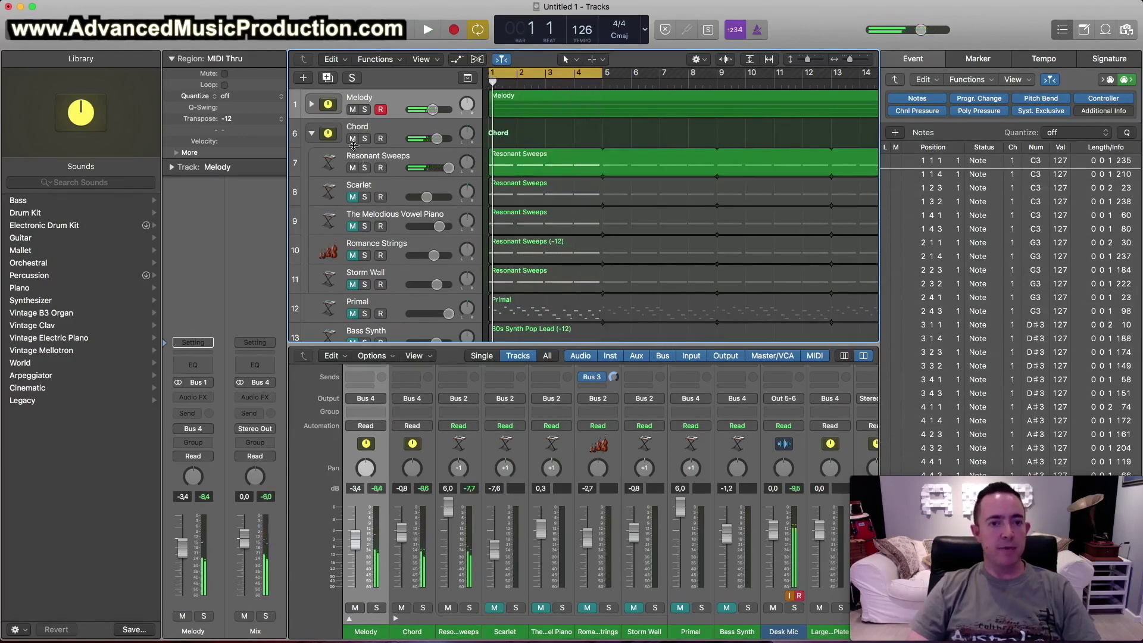
Step: Mute the Melody stack and Resonant Sweeps, unmute and select Scarlet, and play that chord layer alone
left_click(352, 110)
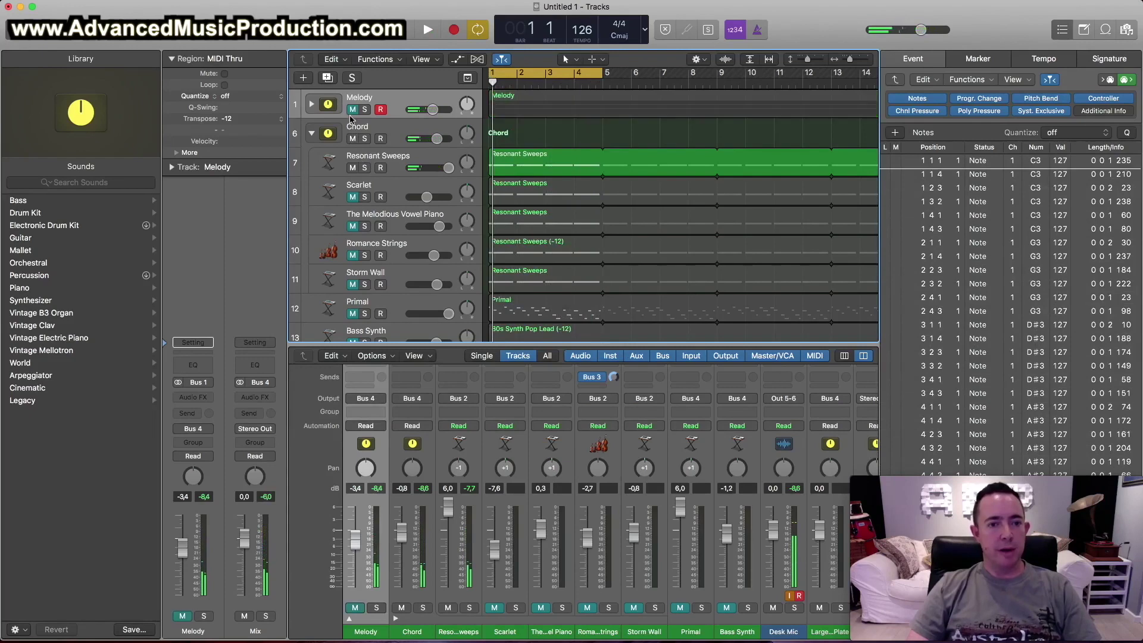
left_click(352, 168)
left_click(352, 197)
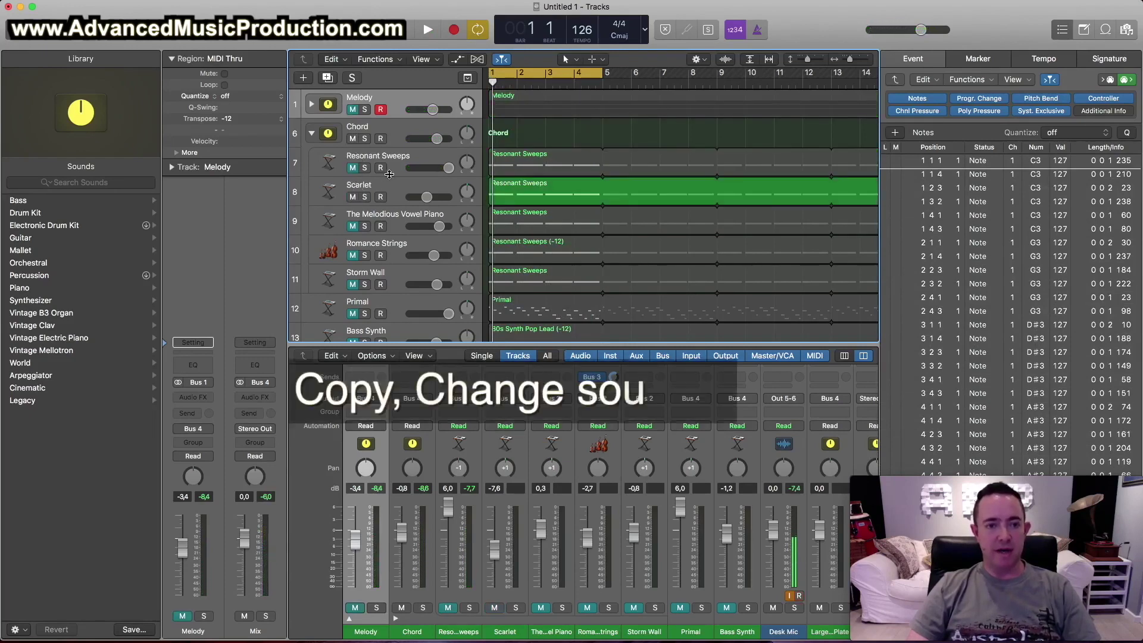
left_click(389, 186)
key("space")
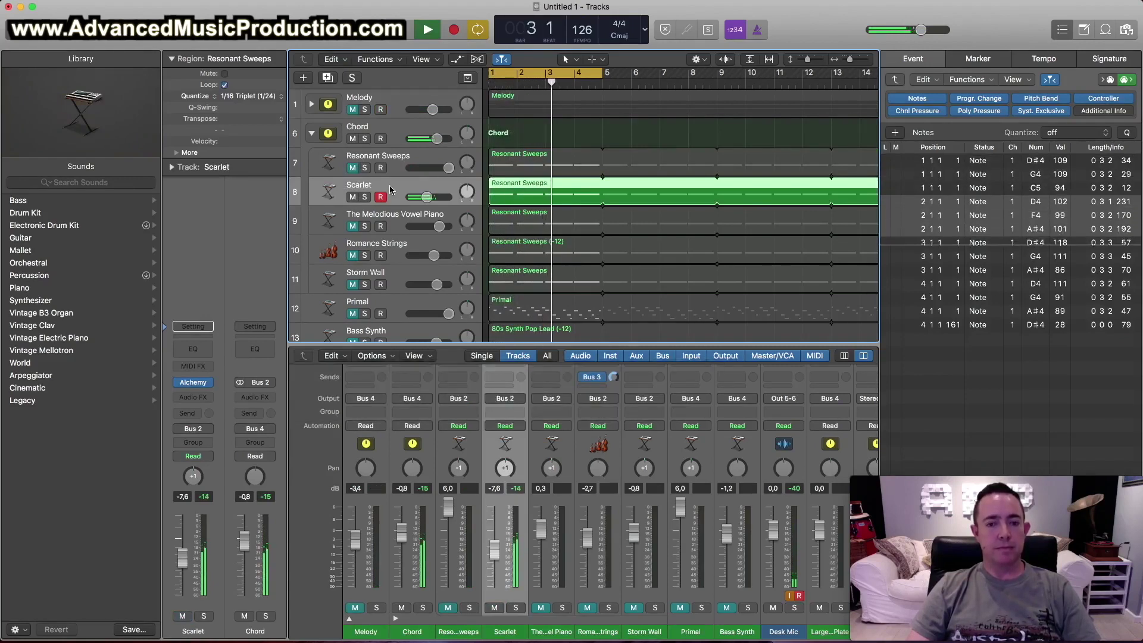
key("space")
Step: Unmute Resonant Sweeps and play it together with the Scarlet chord layer
left_click(352, 167)
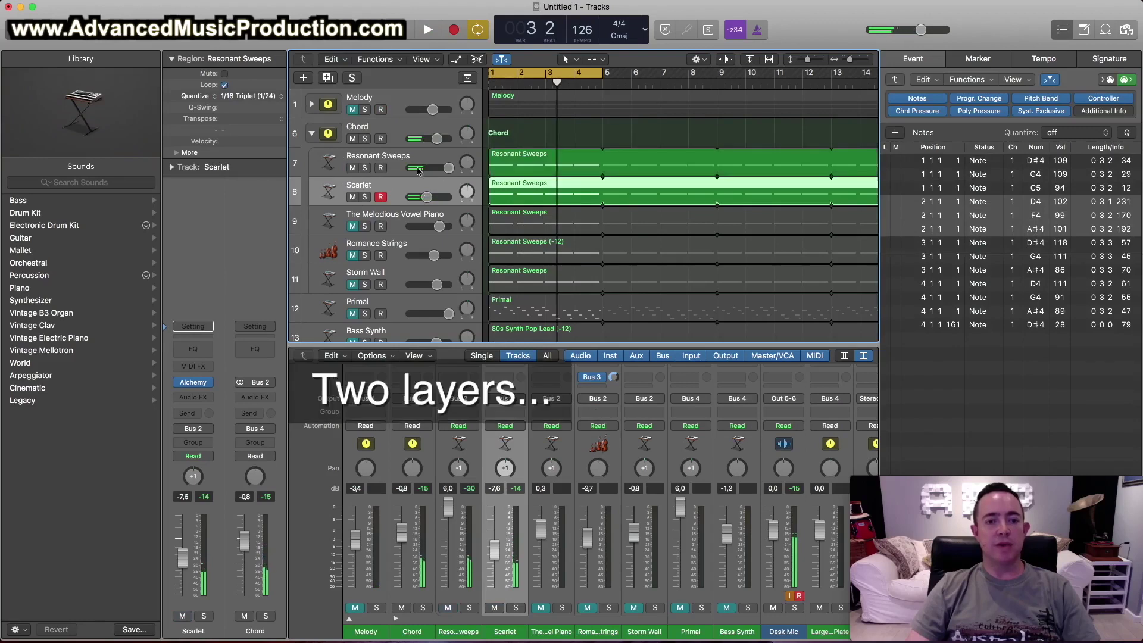
key("space")
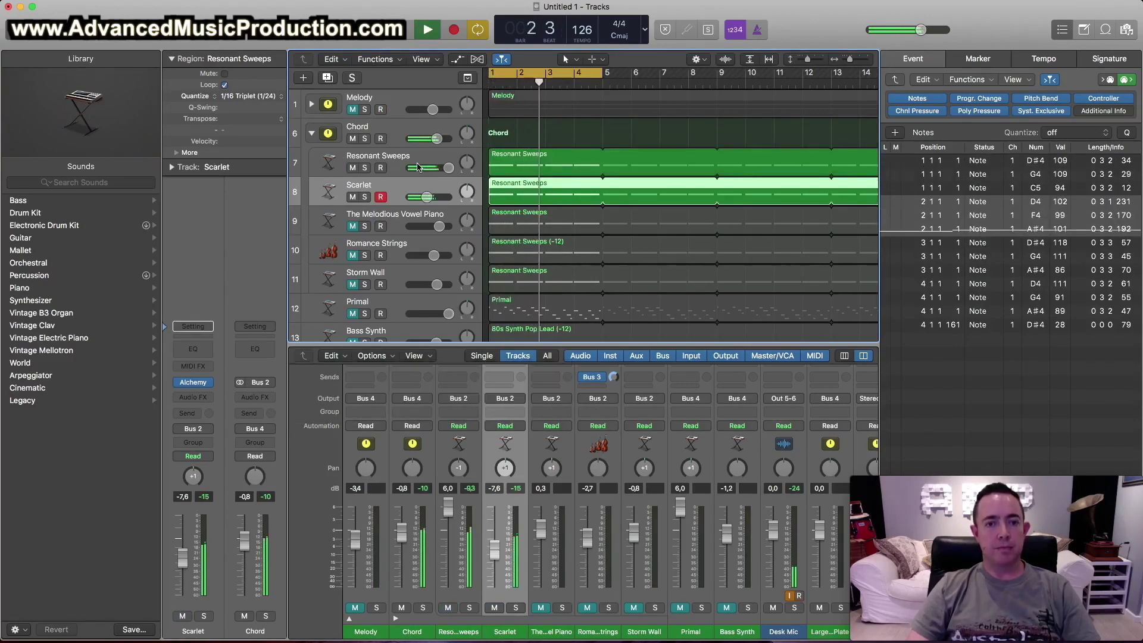
key("space")
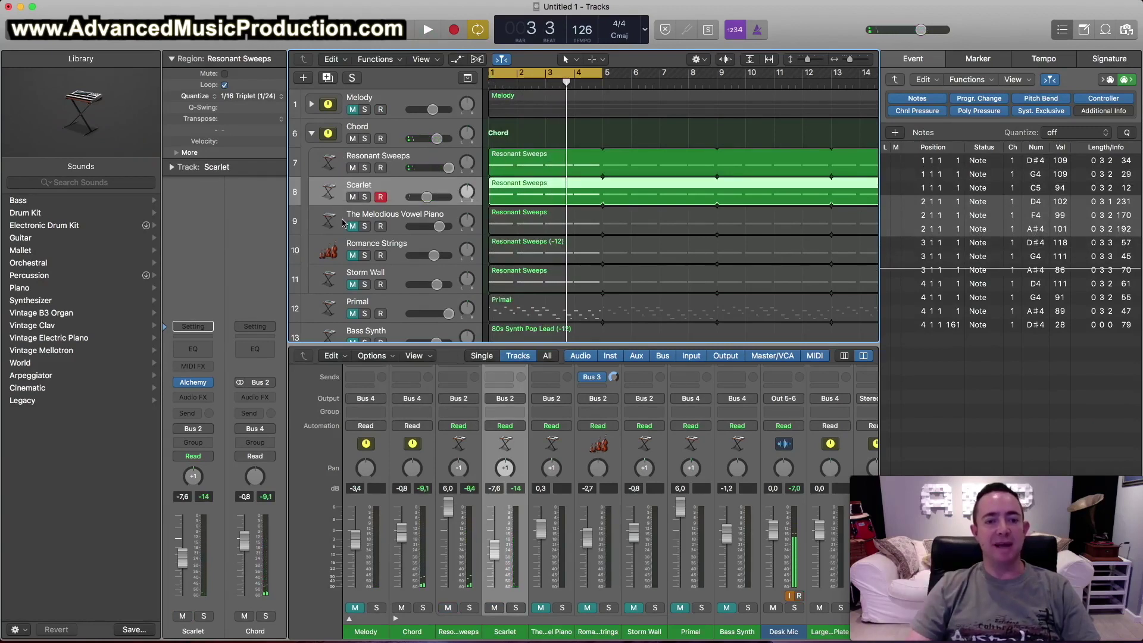
Step: Mute Resonant Sweeps and Scarlet, unmute and select The Melodious Vowel Piano, and play that chord layer alone
left_click_drag(350, 169, 350, 192)
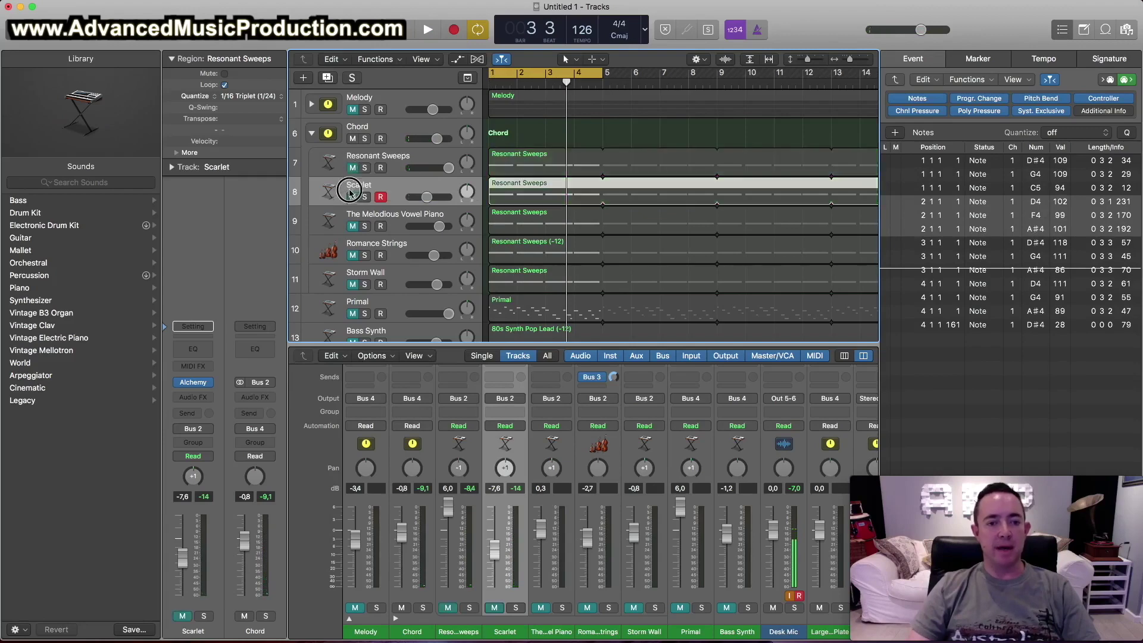
left_click(350, 226)
left_click(360, 217)
key("space")
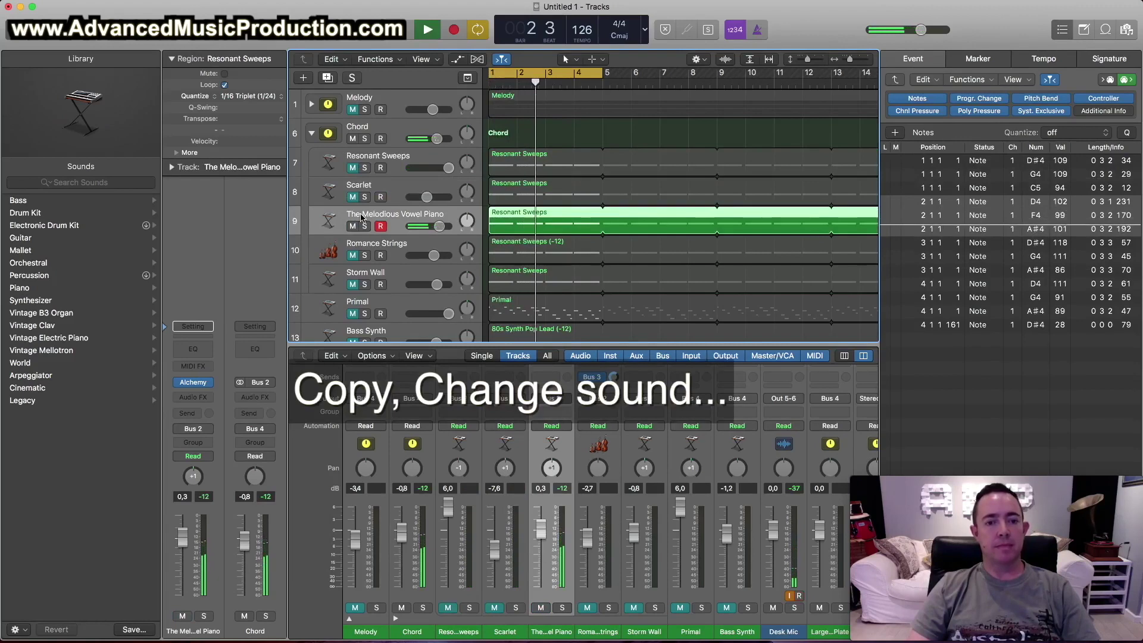
Step: Open the Alchemy synth of The Melodious Vowel Piano, set its attack to 19.3 %, and close the plug-in window
mouse_move(192, 387)
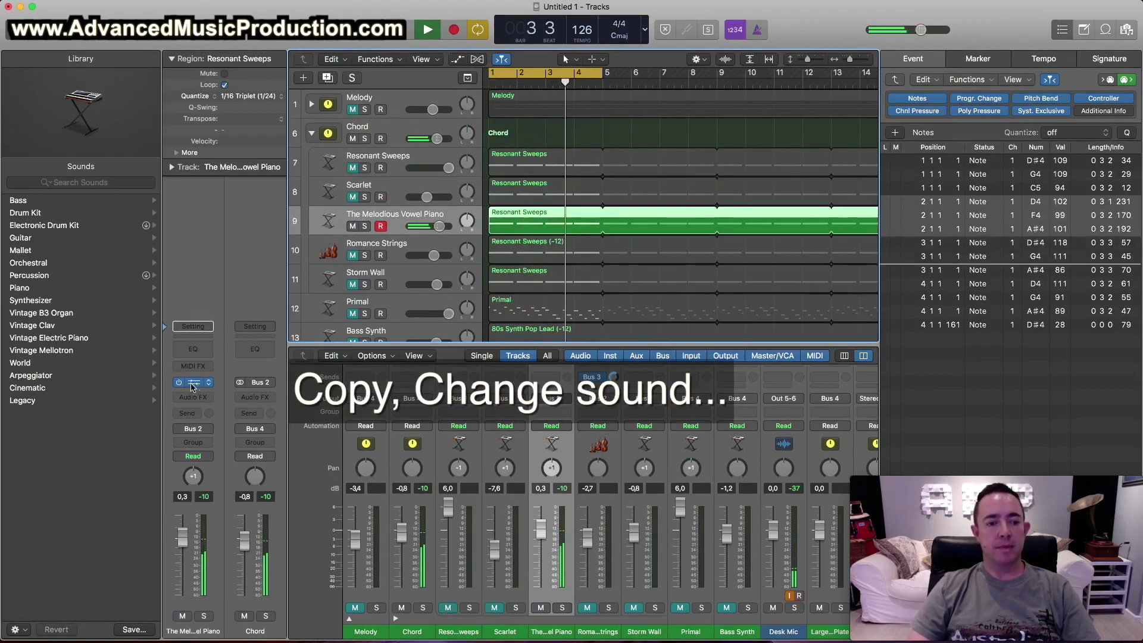
key("v")
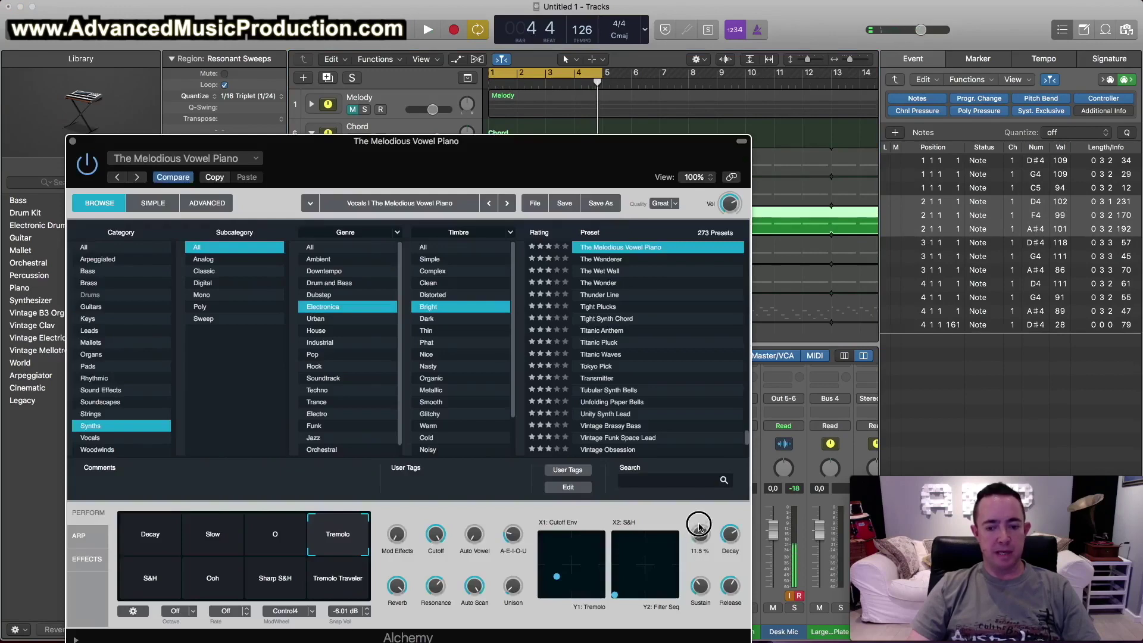
key("space")
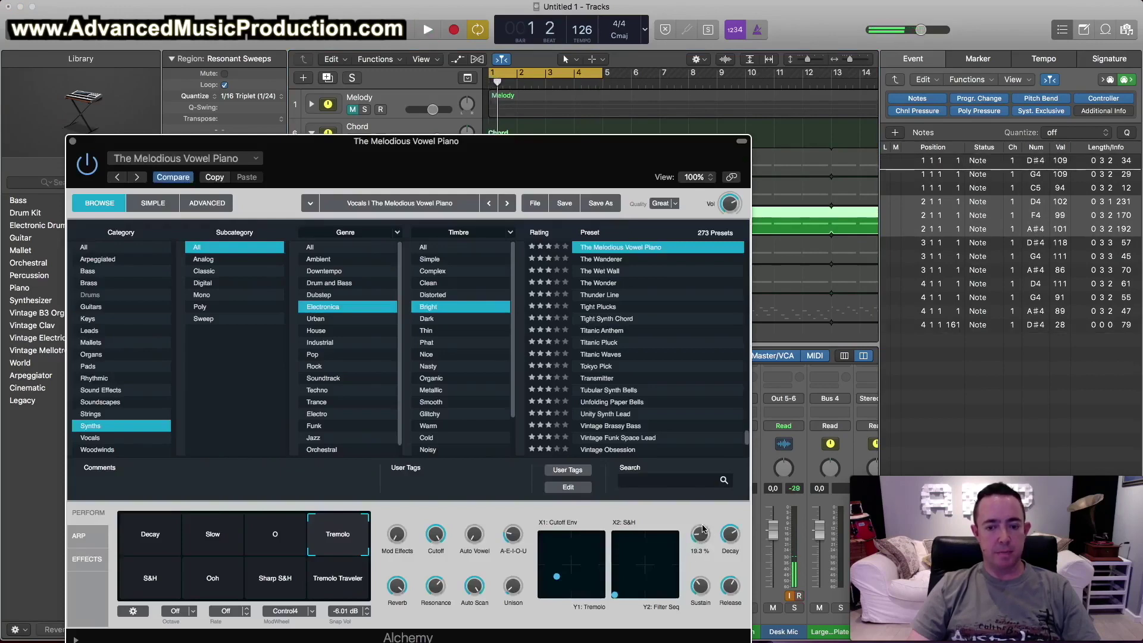
left_click(72, 141)
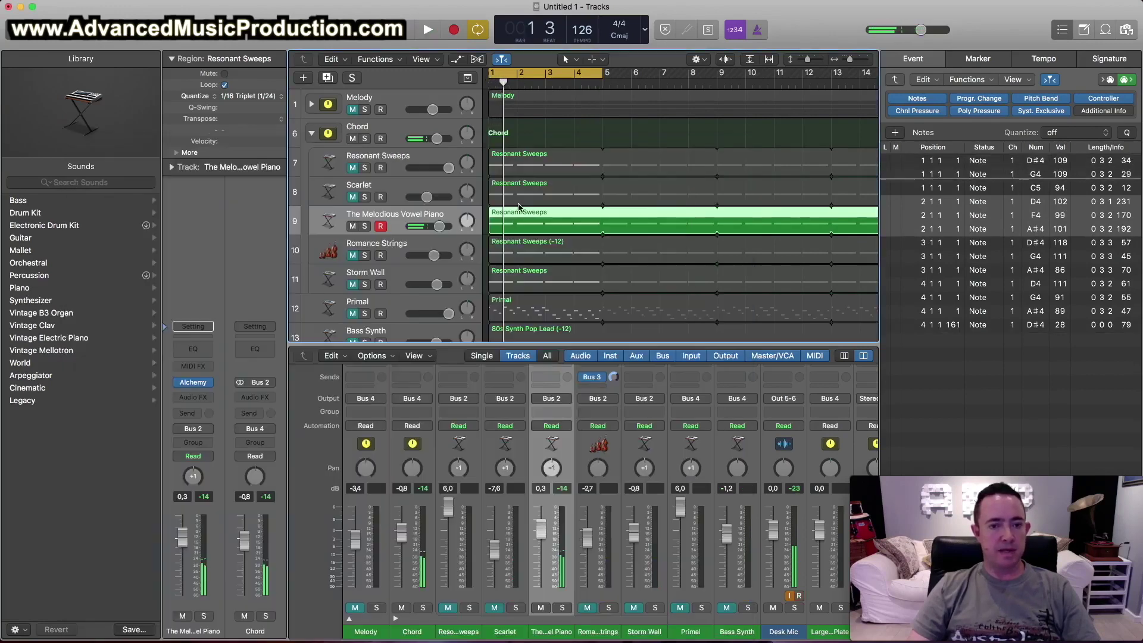
Step: Unmute Scarlet and Resonant Sweeps and play them together with The Melodious Vowel Piano
left_click_drag(369, 209, 353, 167)
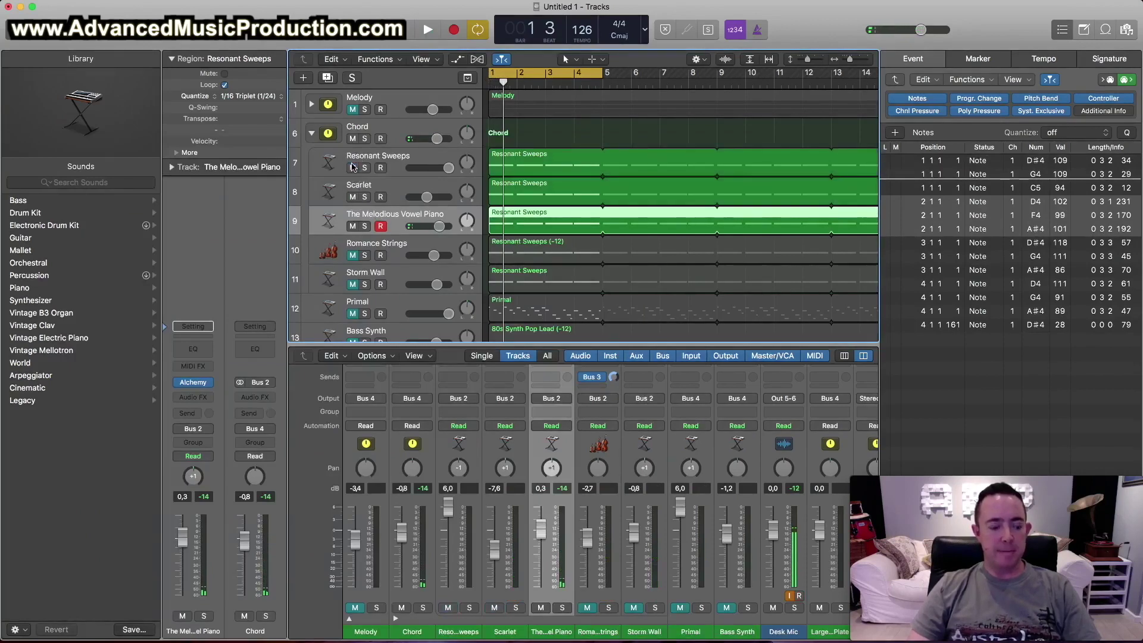
key("space")
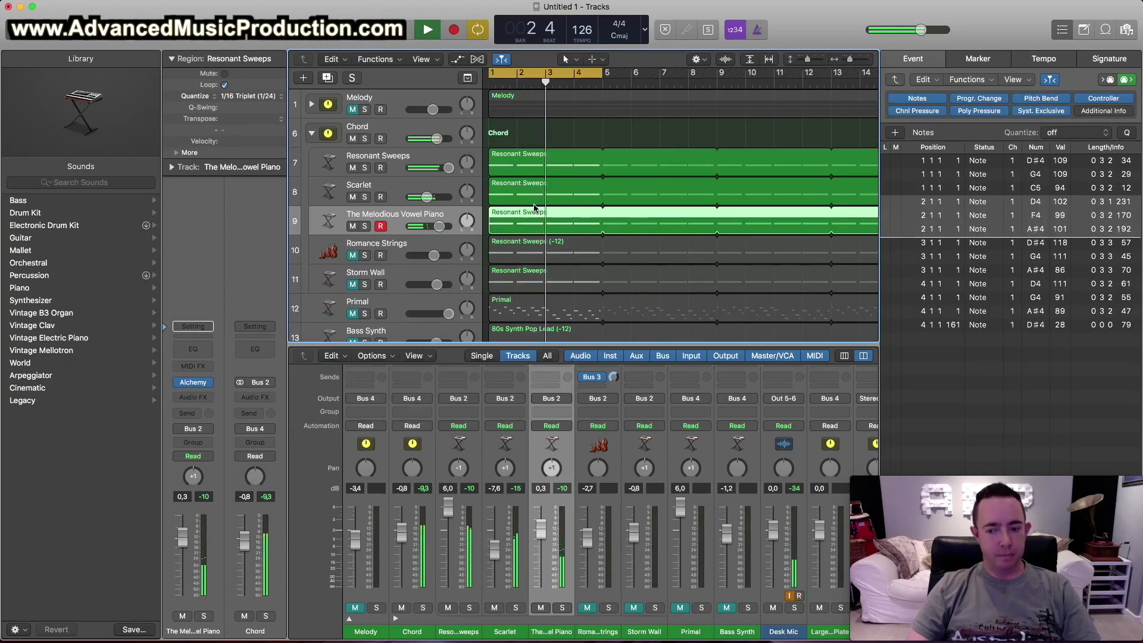
key("space")
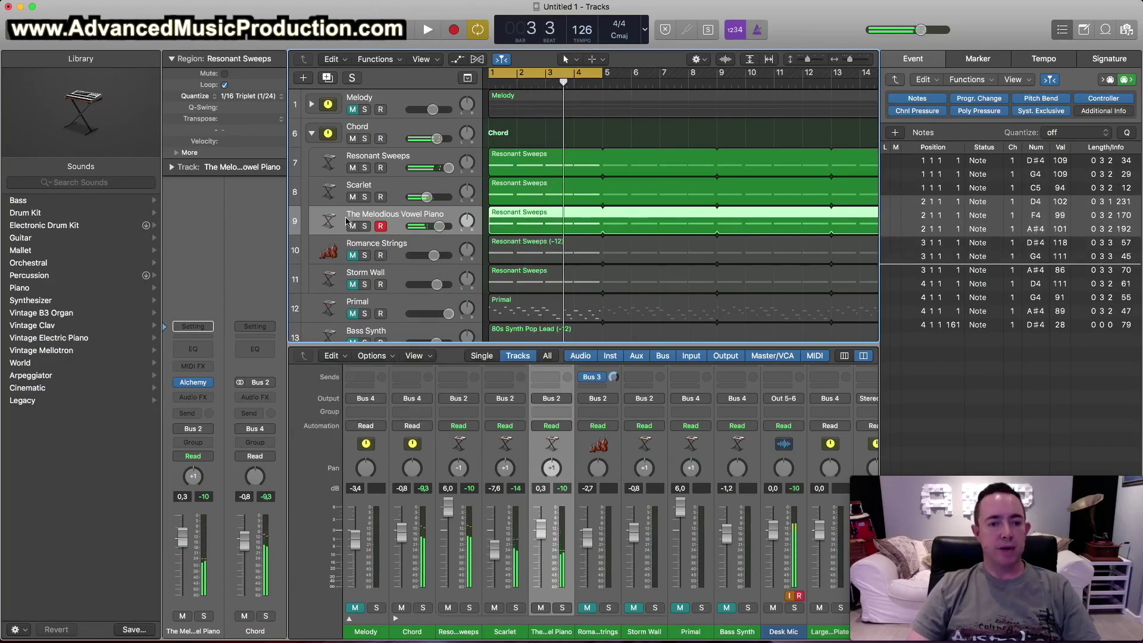
Step: Mute the first three chord layers, unmute and select Romance Strings, and play that layer alone
left_click_drag(352, 226, 352, 167)
left_click(352, 256)
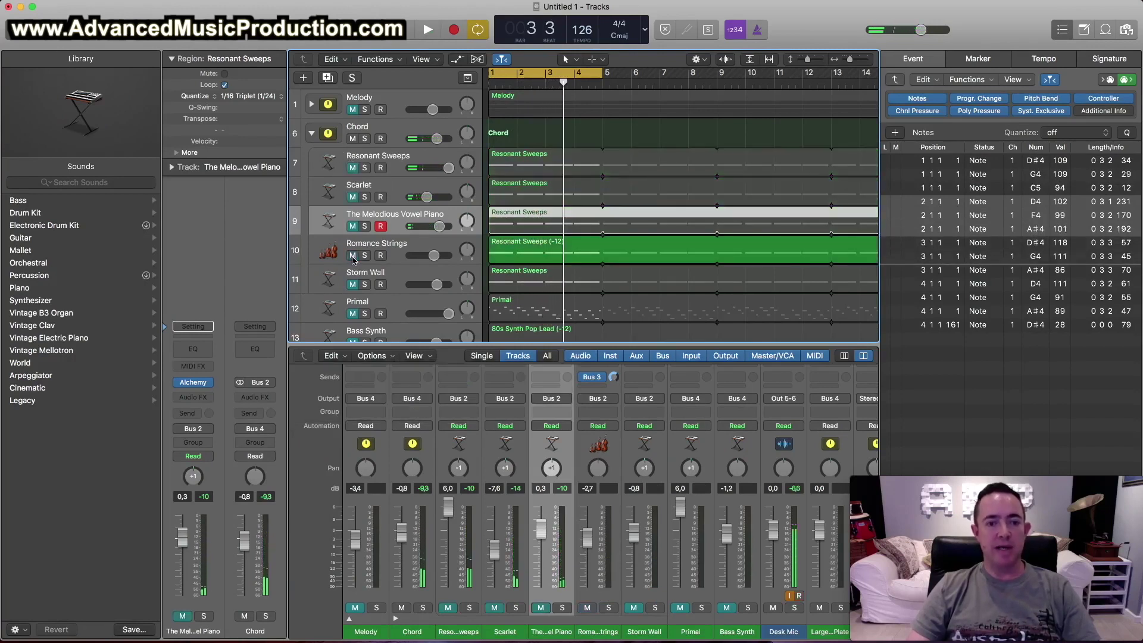
left_click(384, 242)
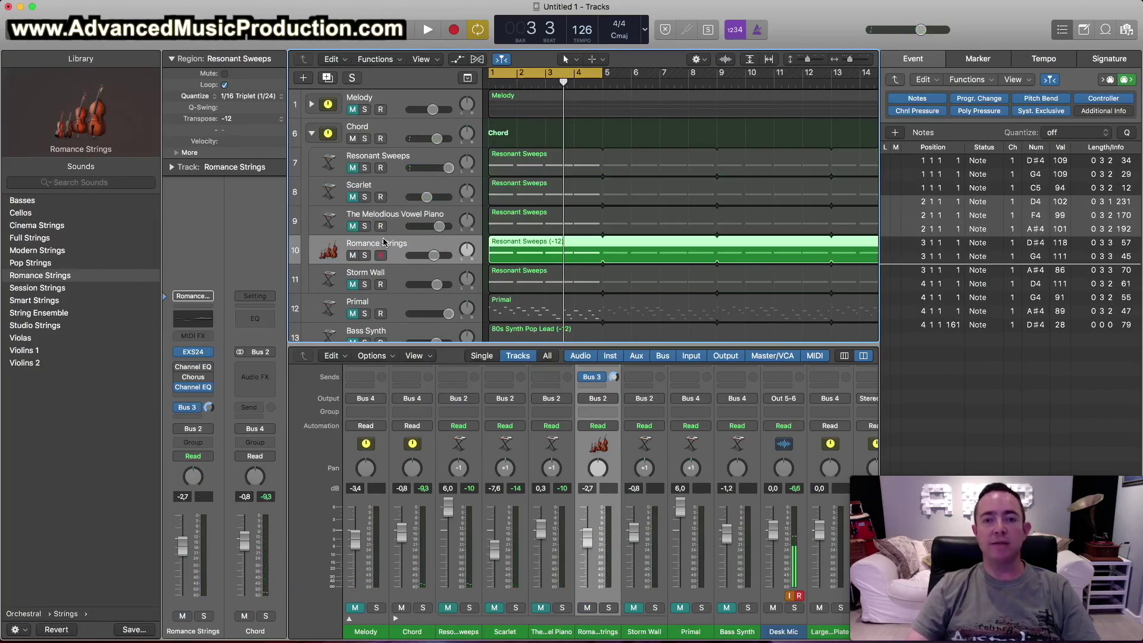
key("space")
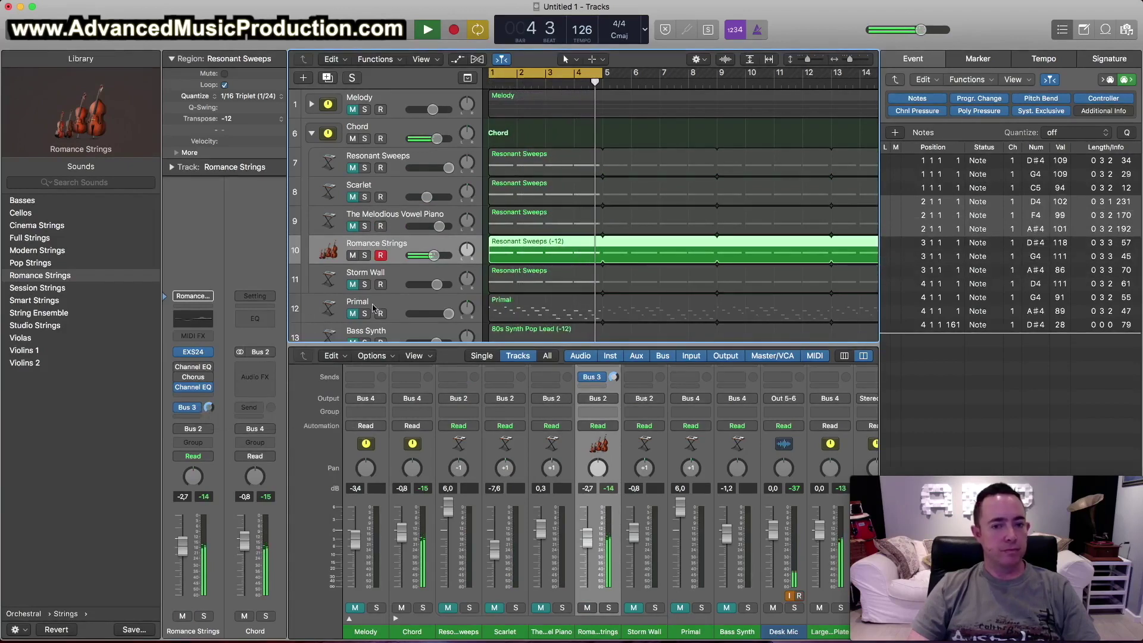
Step: Unmute the three synth layers above Romance Strings and play all four chord layers together
left_click_drag(352, 227, 353, 167)
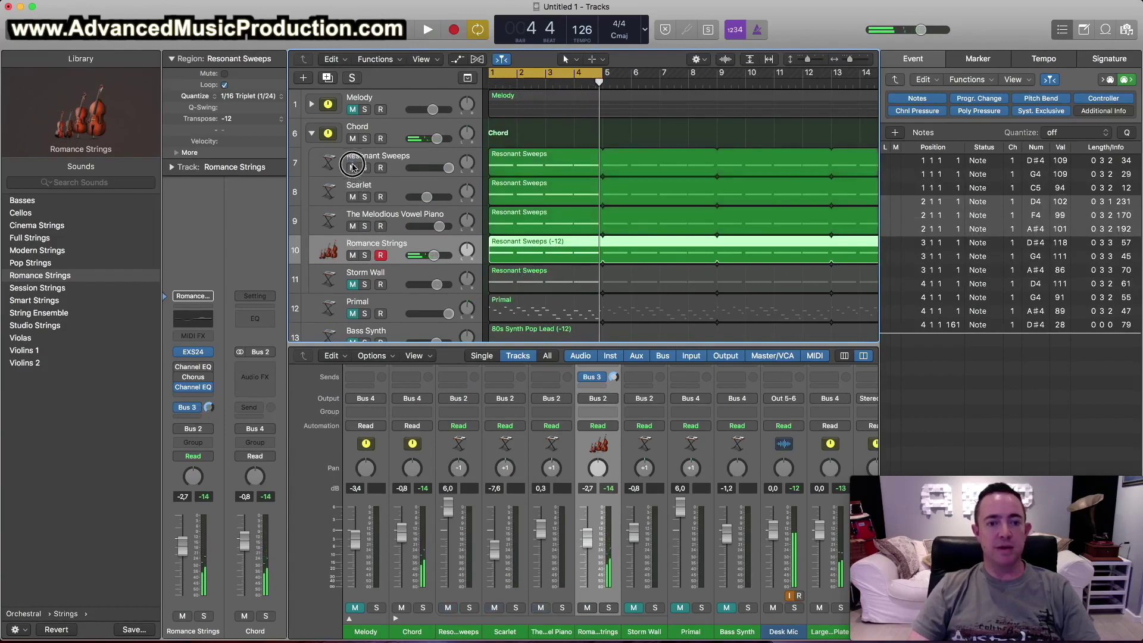
key("space")
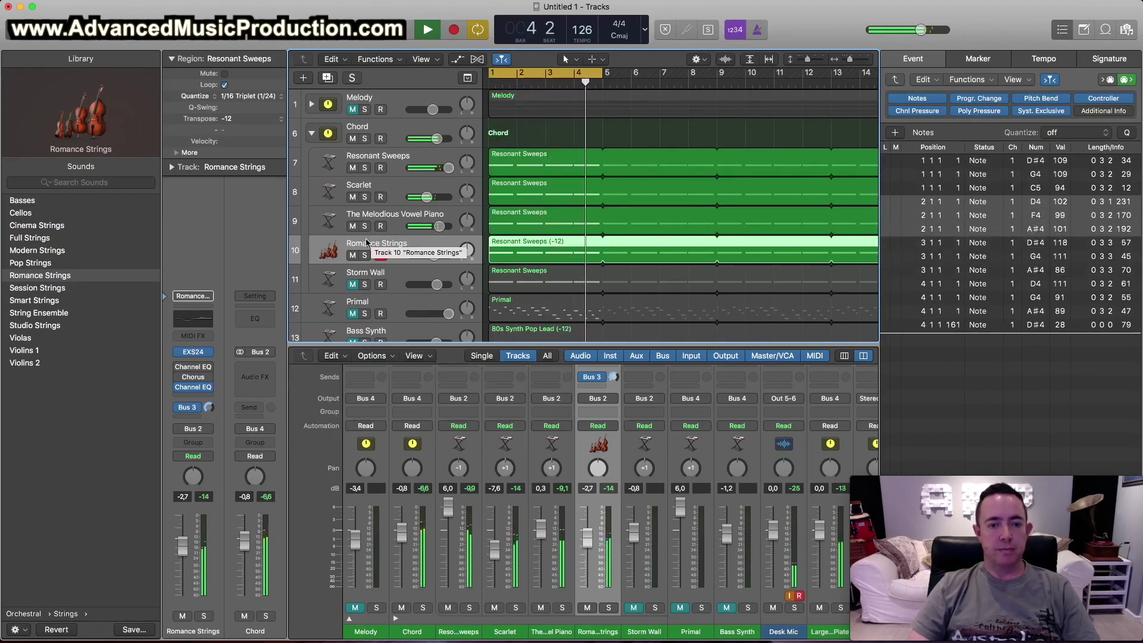
key("space")
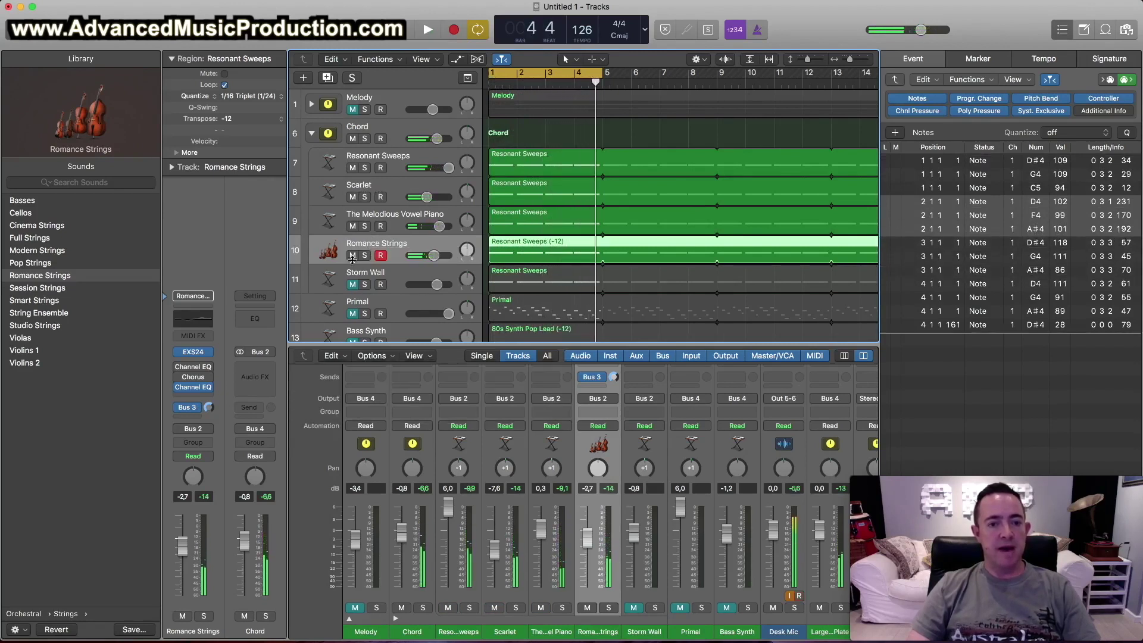
Step: Mute the first four chord layers, unmute and select Storm Wall, and play that layer alone
left_click_drag(353, 257, 352, 160)
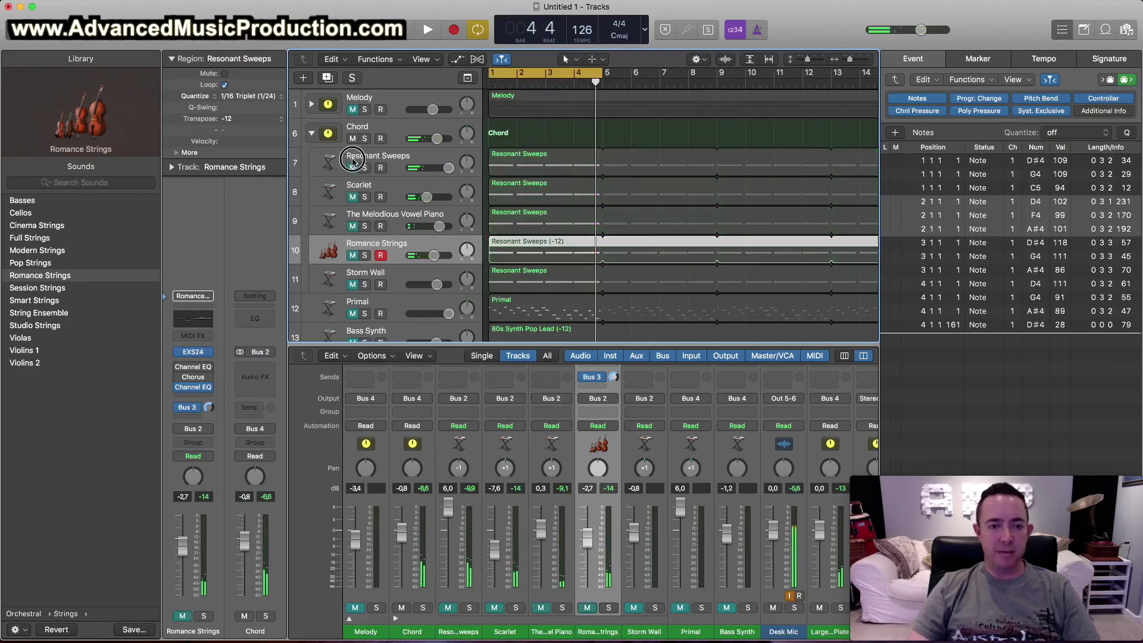
left_click(352, 285)
left_click(394, 273)
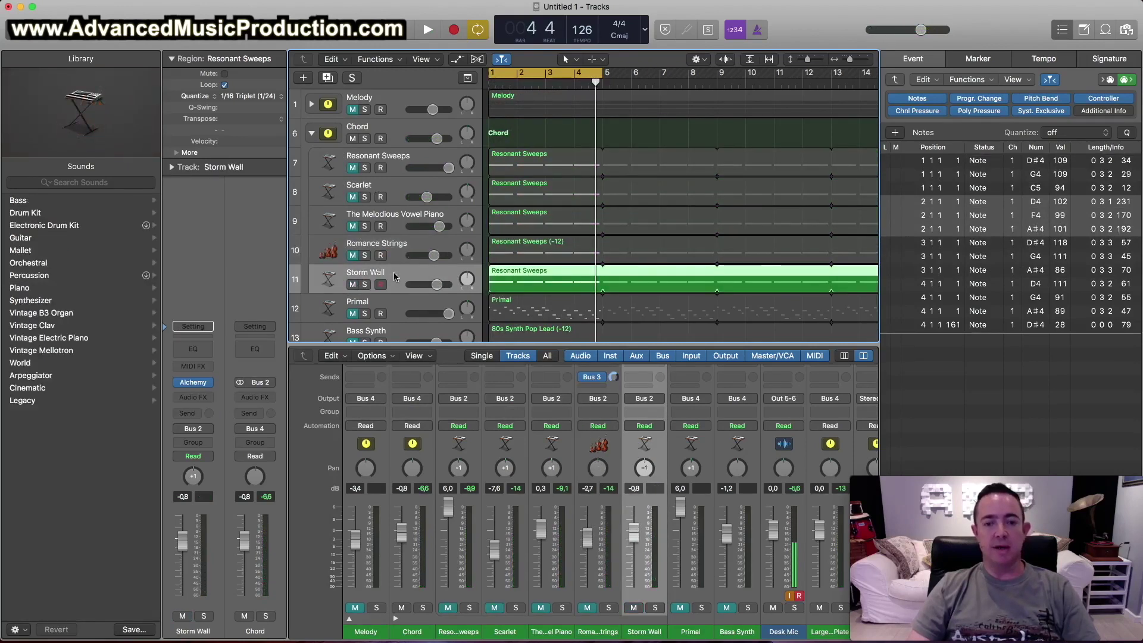
key("space")
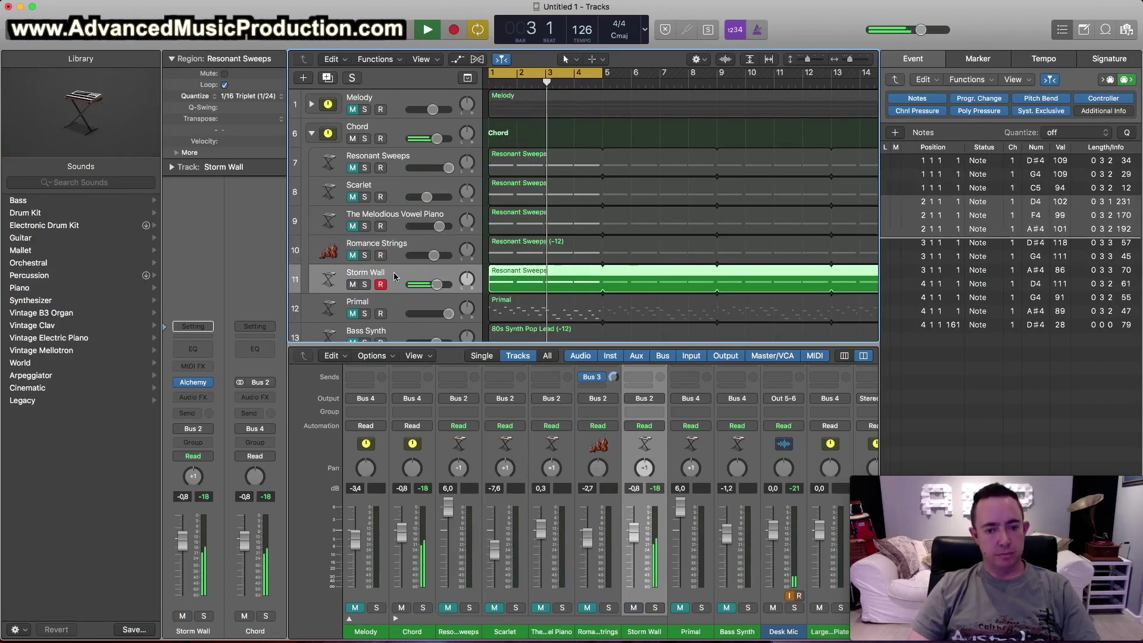
key("space")
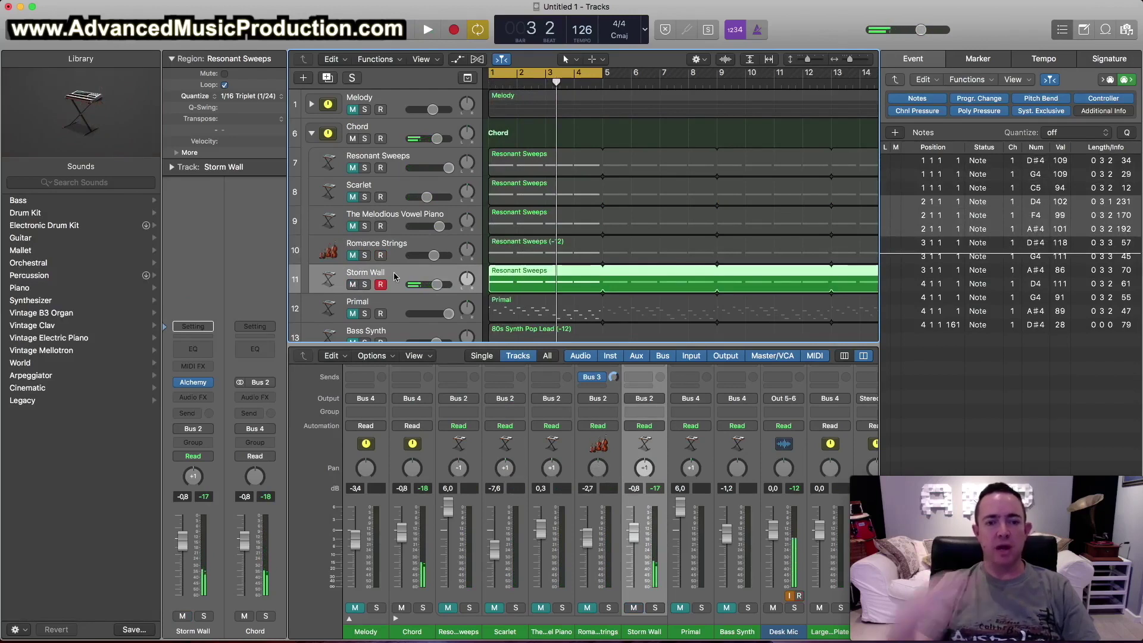
Step: Unmute the four chord layers above Storm Wall and play all five together
left_click(353, 255)
left_click_drag(353, 203, 353, 167)
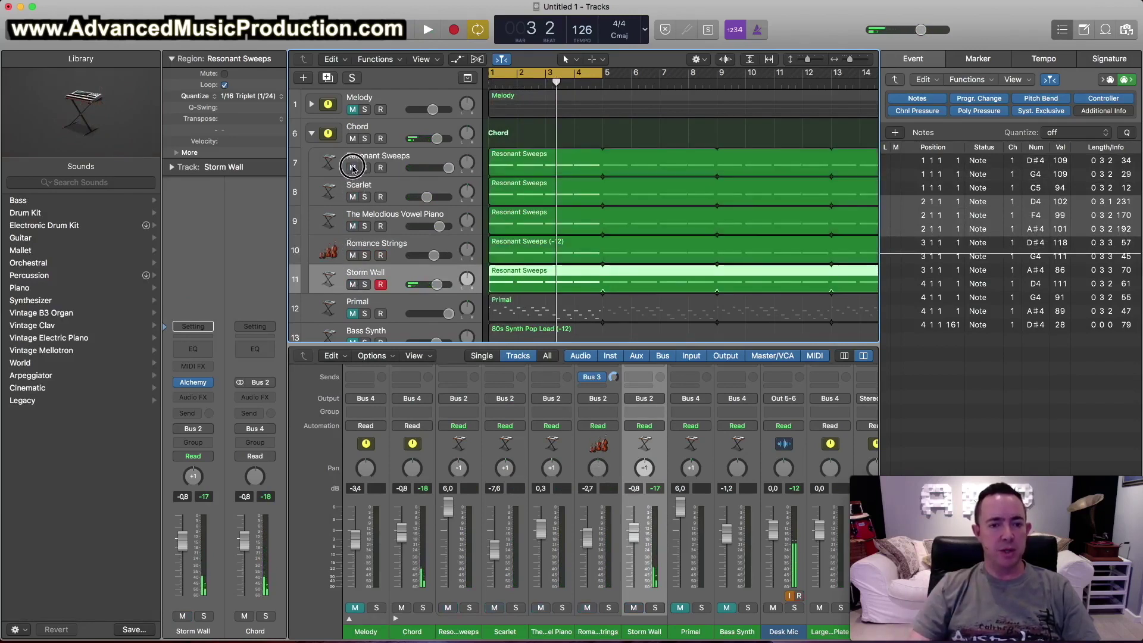
key("space")
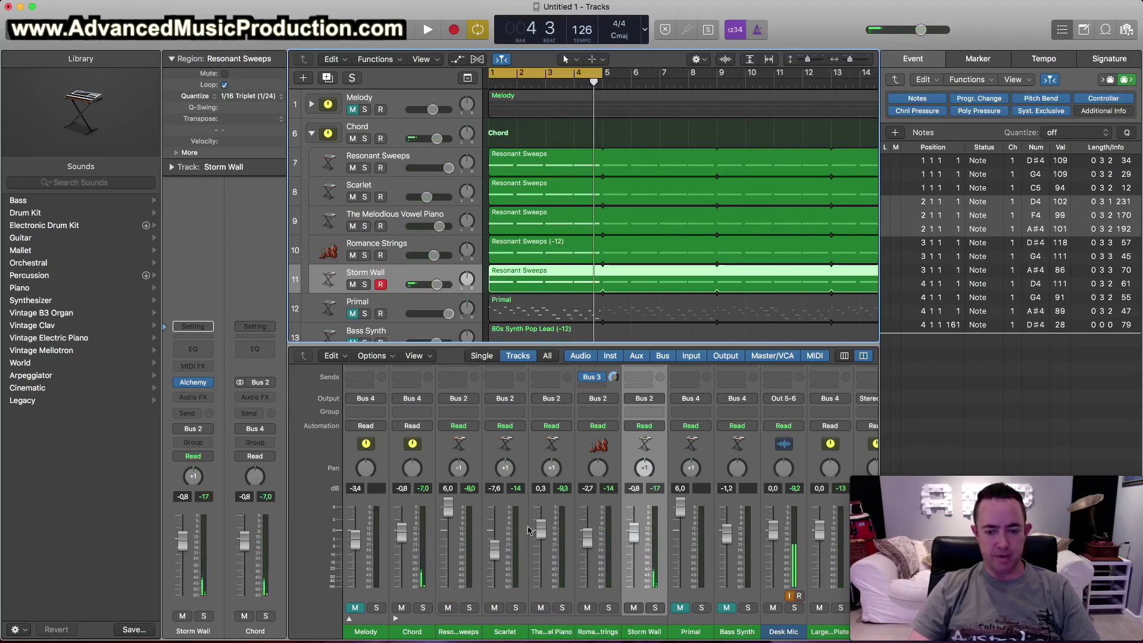
Step: During playback, set volumes for Romance Strings to 0.0 dB, Storm Wall to -0.2, The Melodious Vowel Piano to -2.0 and Scarlet to -3.5
key("space")
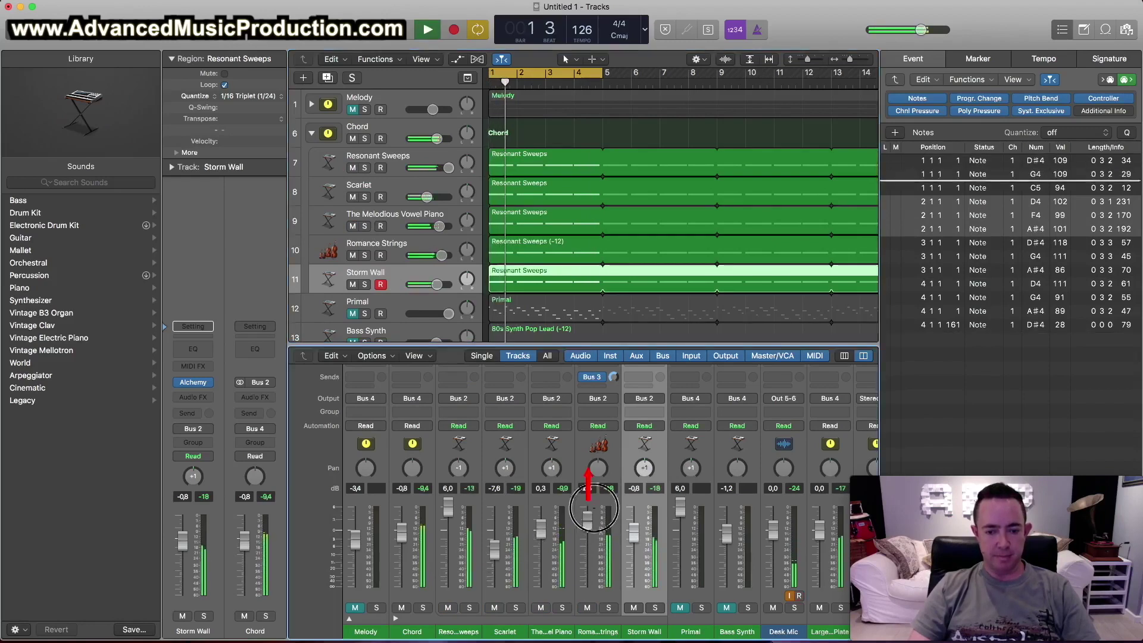
left_click_drag(587, 539, 587, 511)
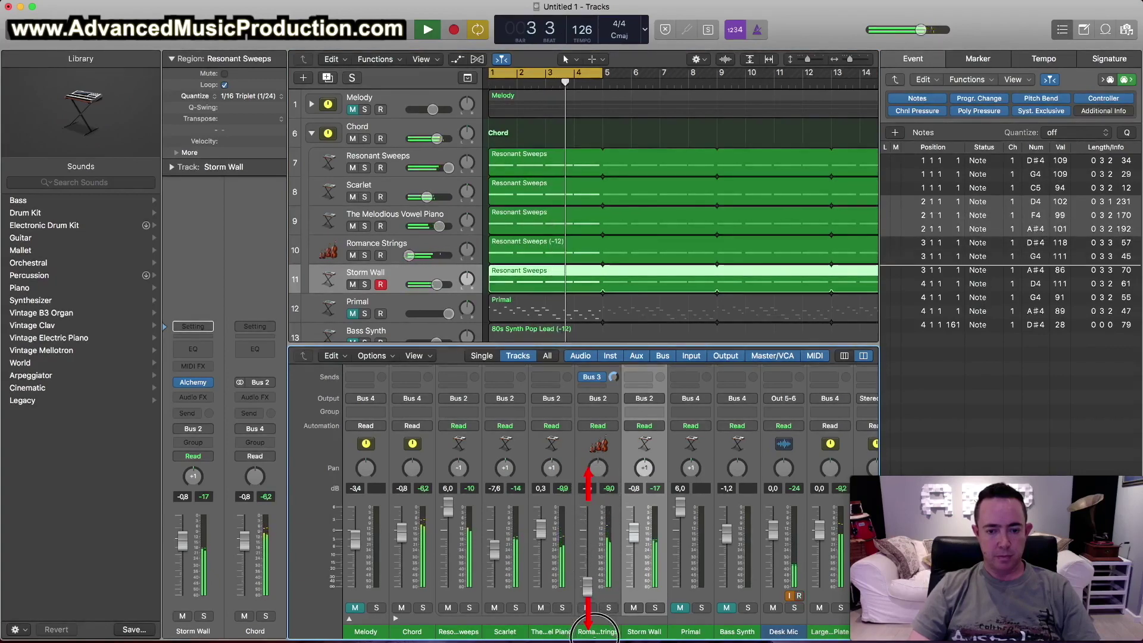
left_click_drag(589, 497, 636, 471)
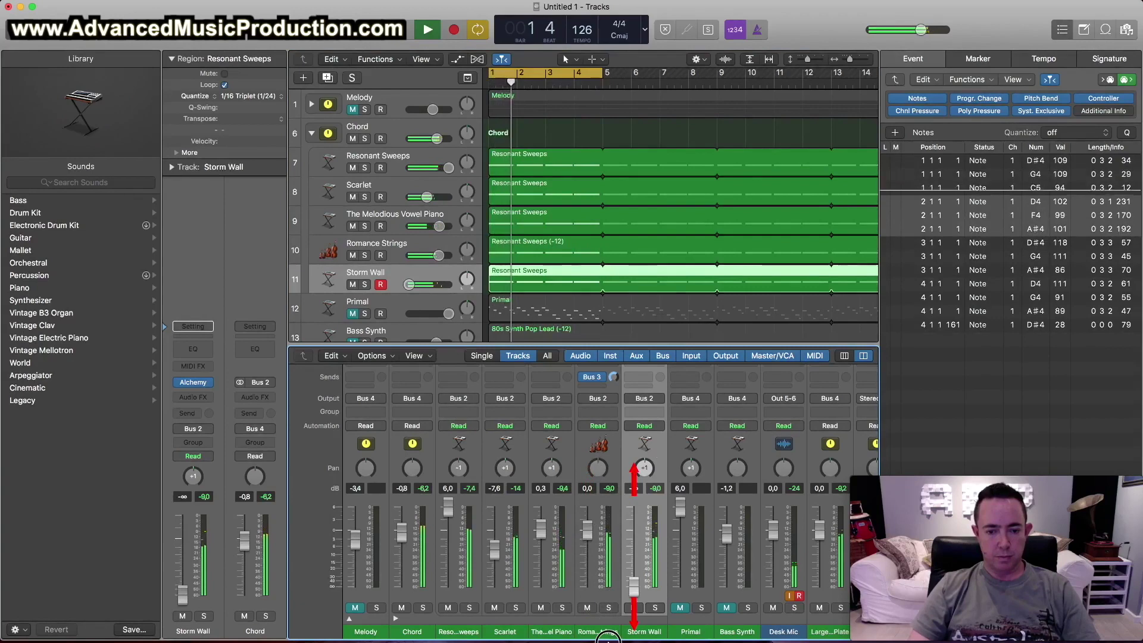
left_click_drag(635, 471, 627, 529)
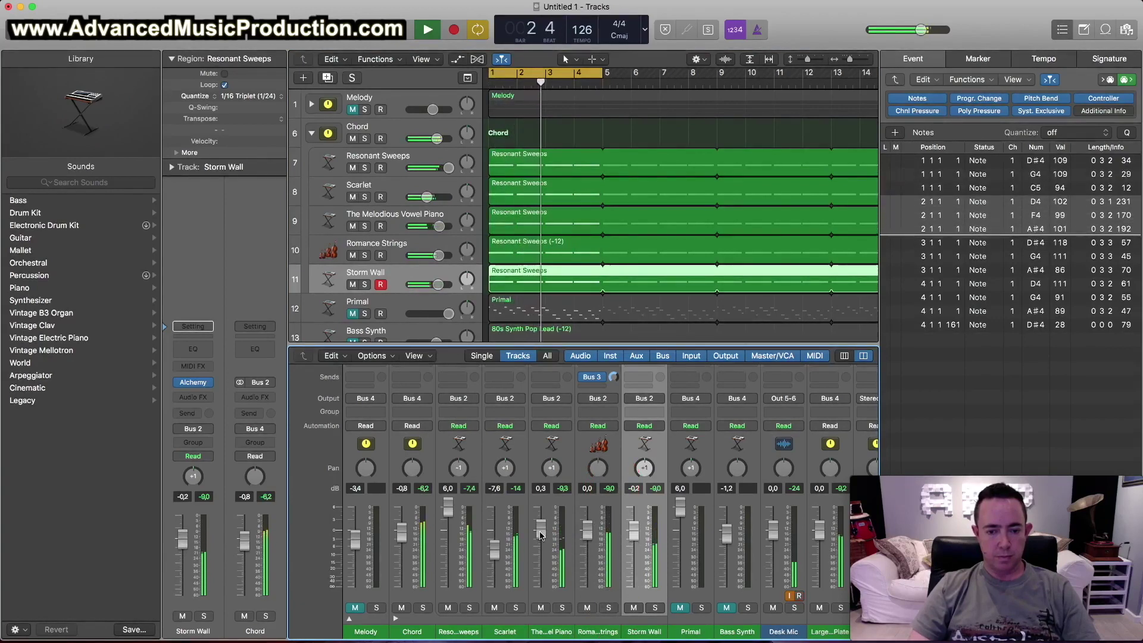
left_click_drag(541, 528, 494, 543)
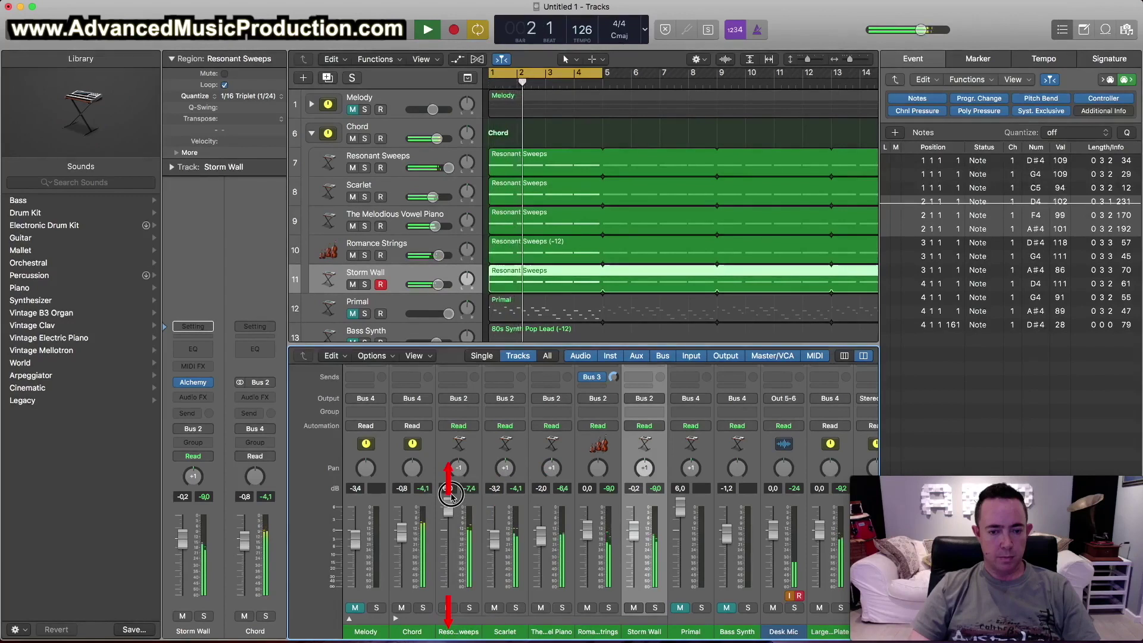
key("space")
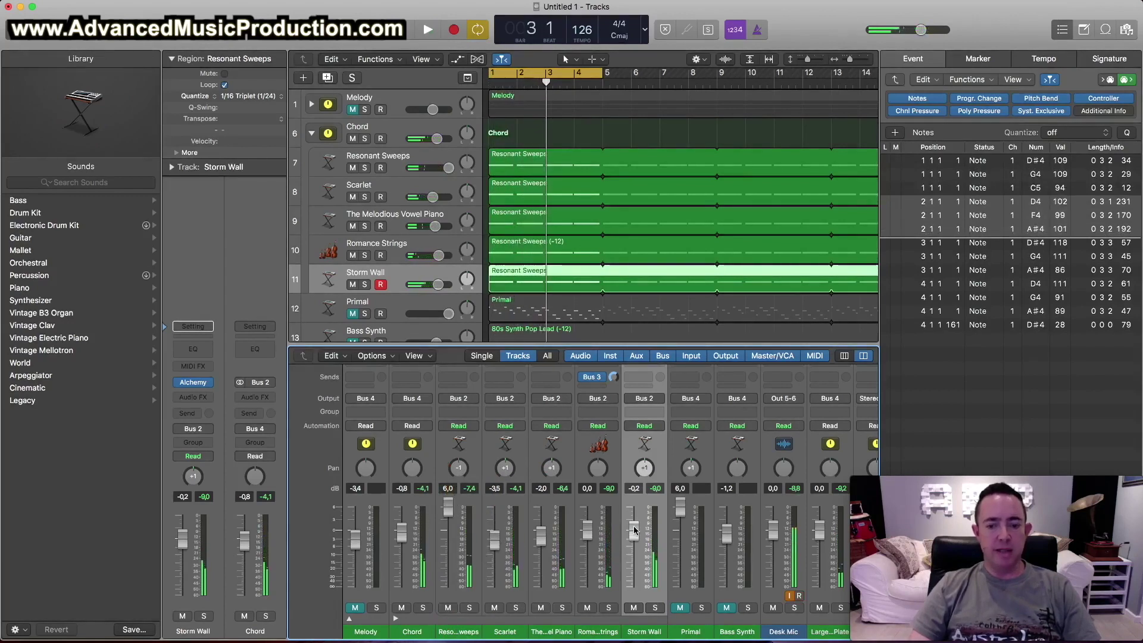
Step: Unmute and expand the Melody stack, and play all melody and chord layers together from the start of the project
scroll(641, 545, "up", 6)
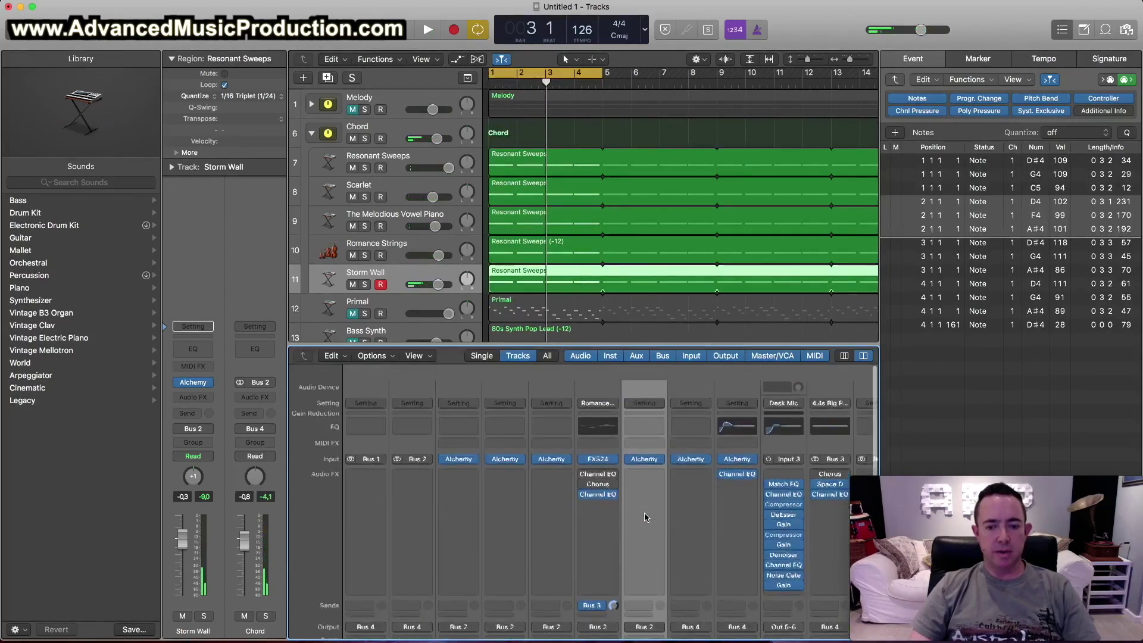
scroll(645, 465, "down", 1)
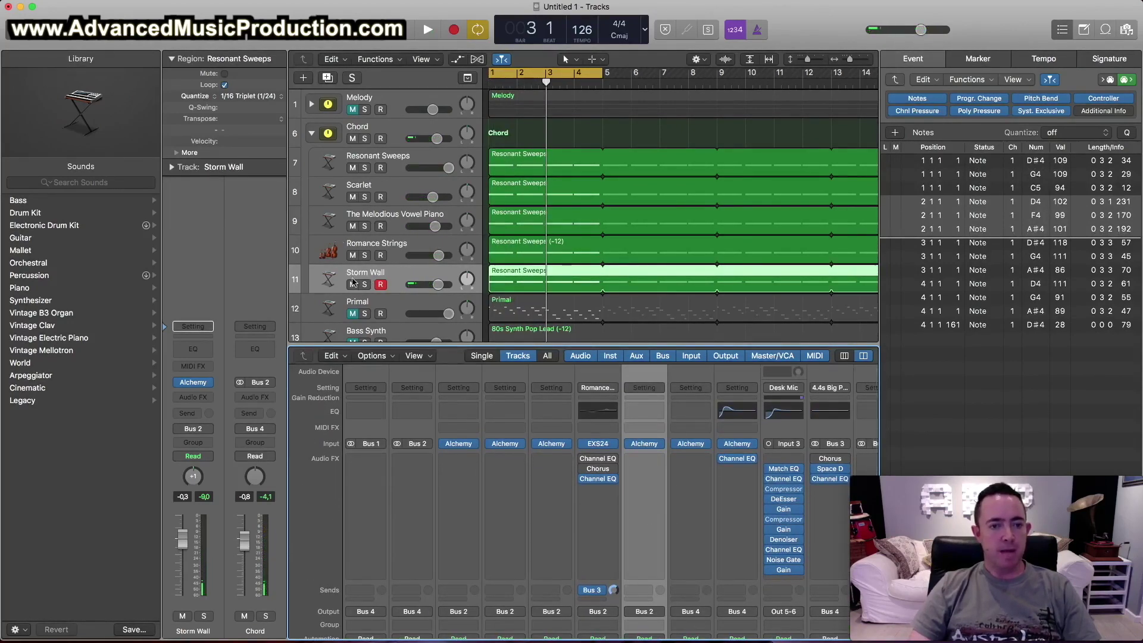
left_click(353, 110)
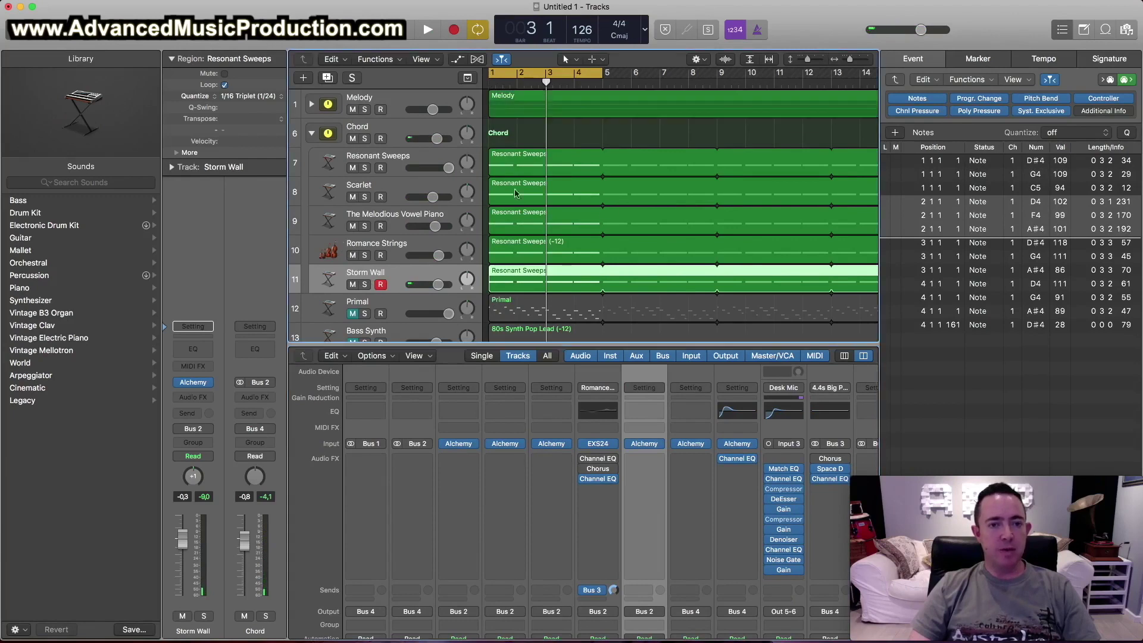
left_click(310, 105)
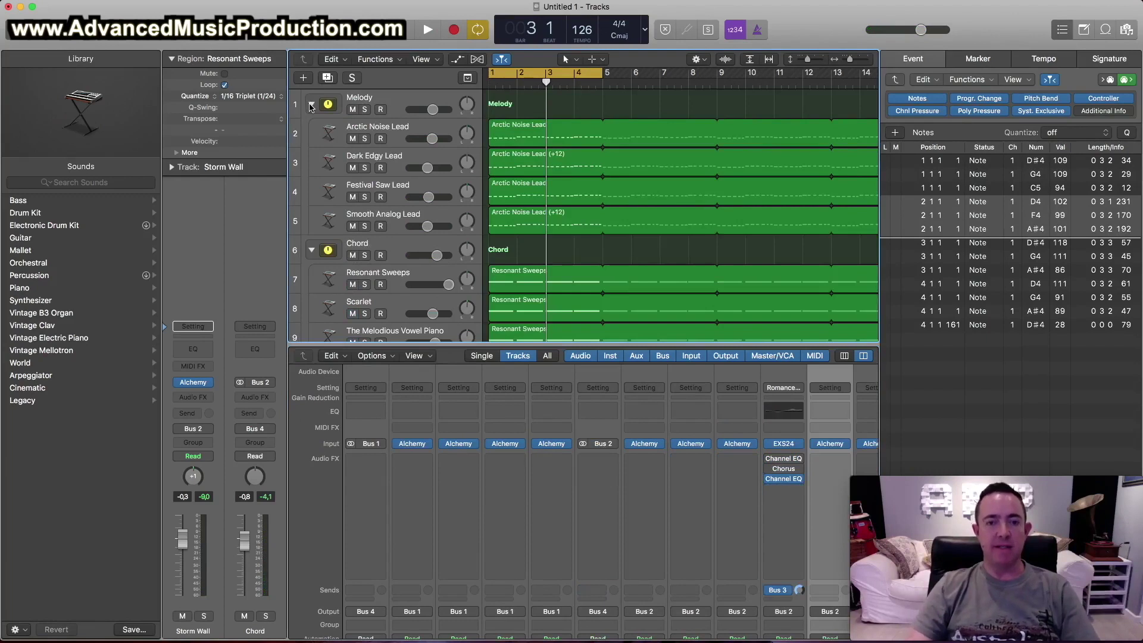
key("Return")
key("space")
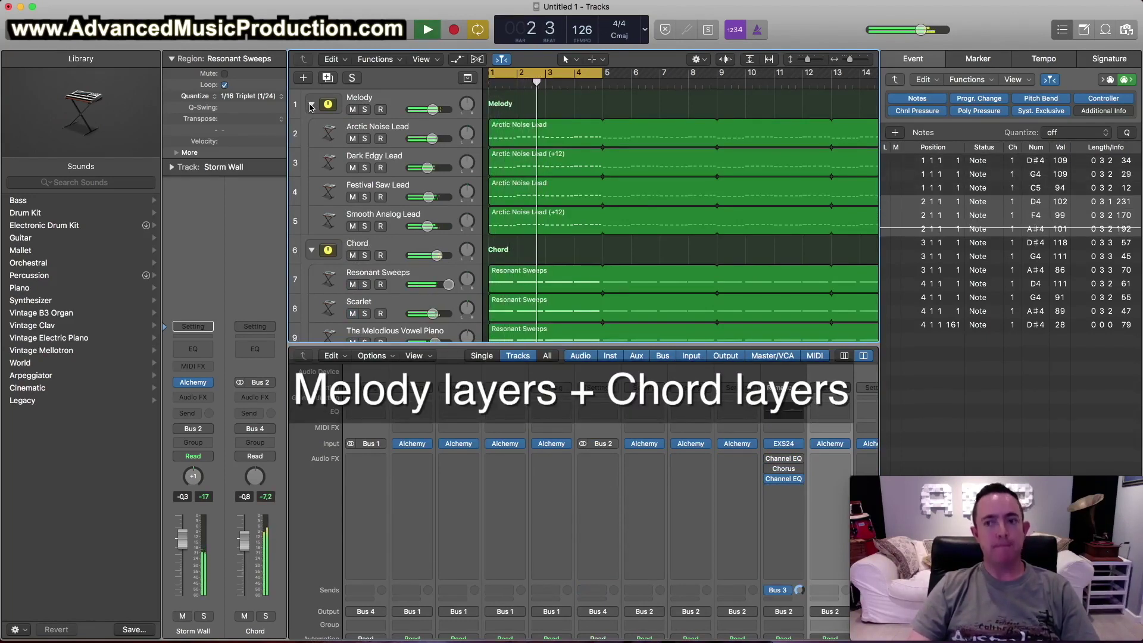
Step: Raise the Melody stack's volume to -2.0 dB during playback, and stop playback
left_click(415, 113)
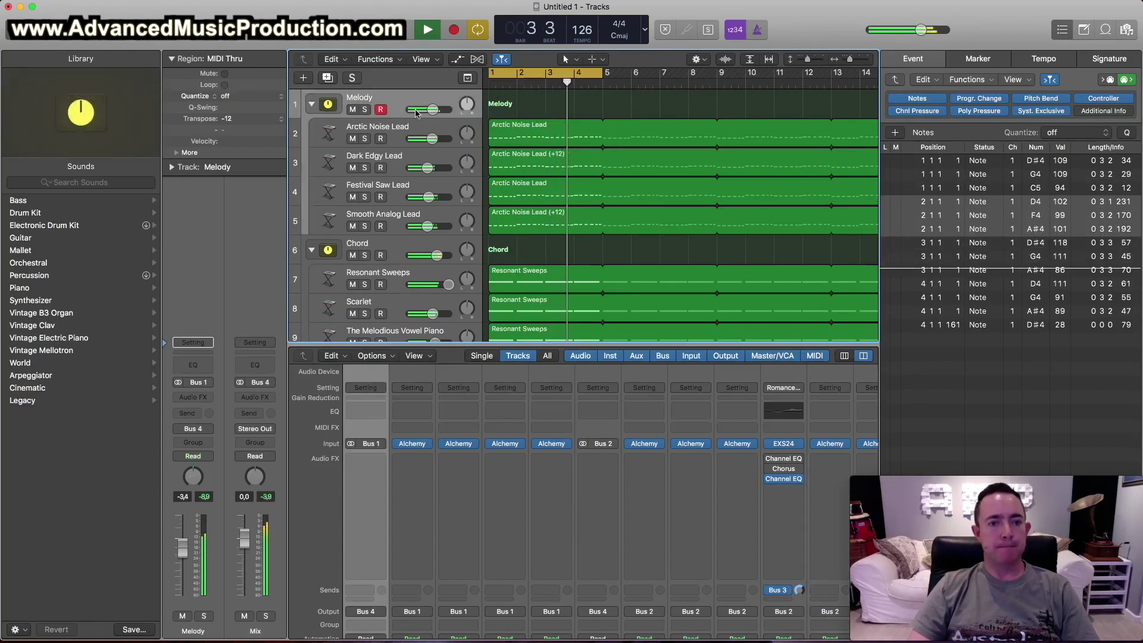
left_click_drag(417, 111, 437, 113)
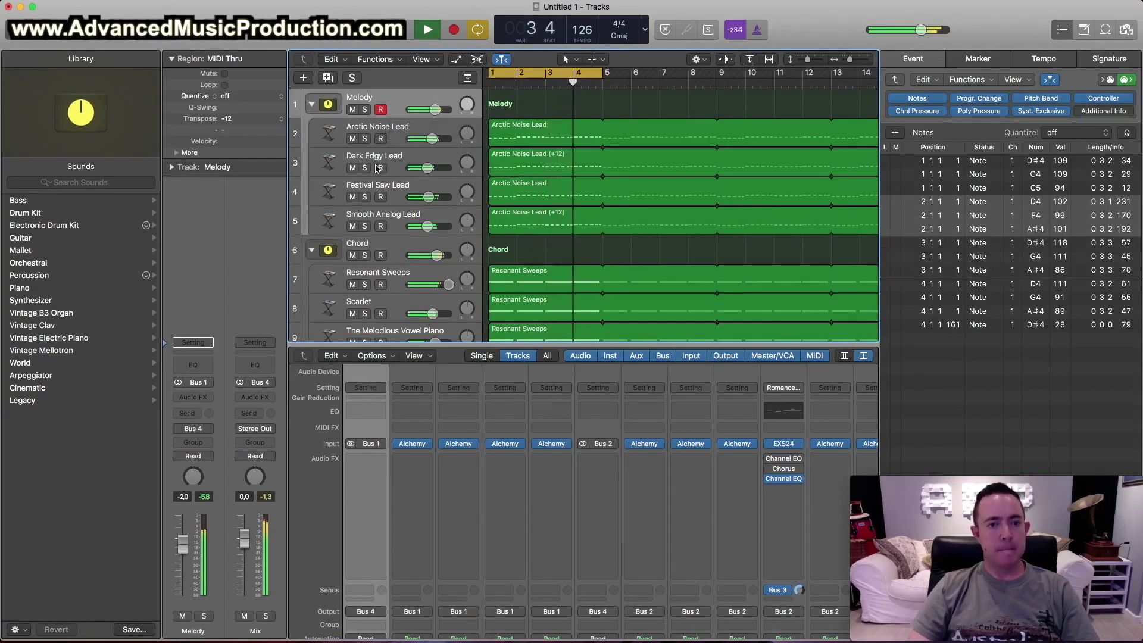
scroll(381, 208, "down", 5)
key("space")
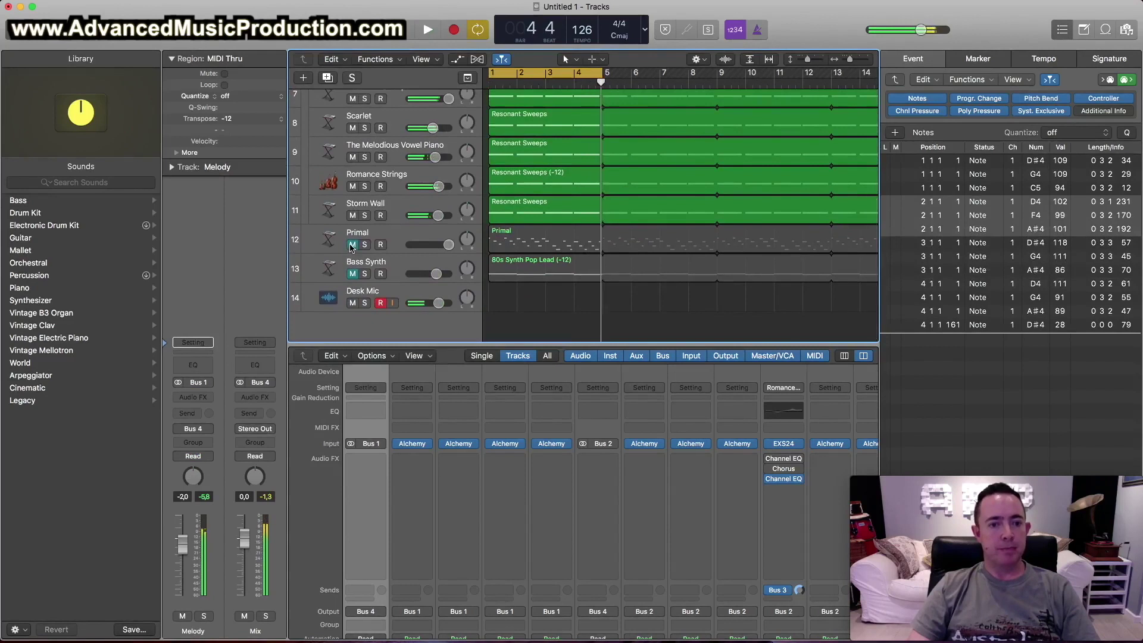
Step: Unmute and select Primal, play it with all melody and chord layers, and view its Alchemy preset
left_click(352, 245)
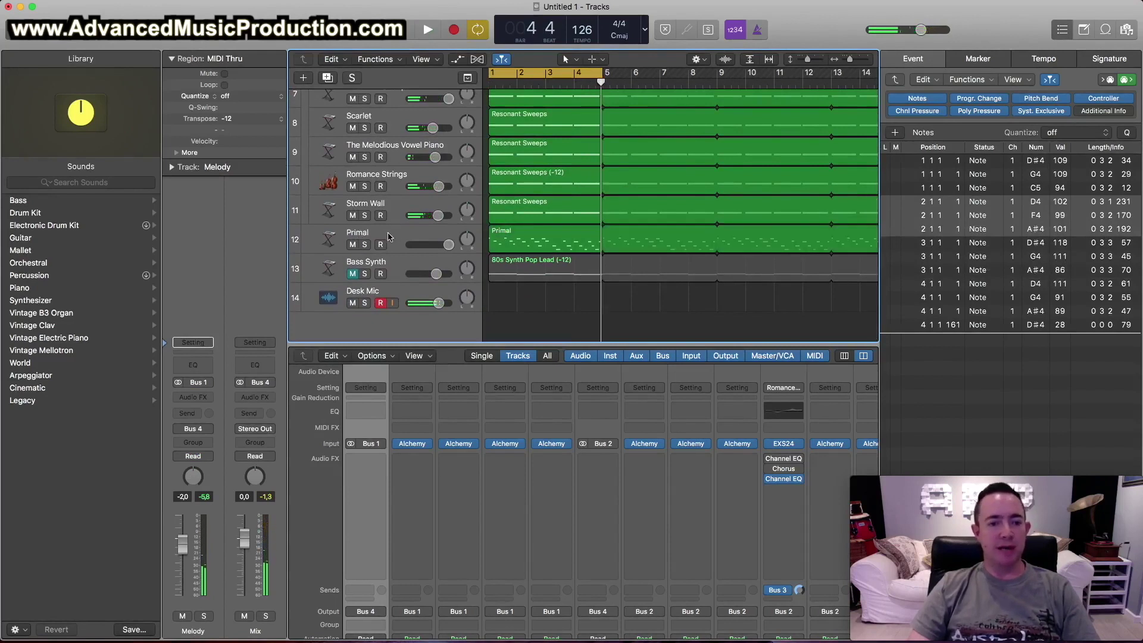
left_click(398, 229)
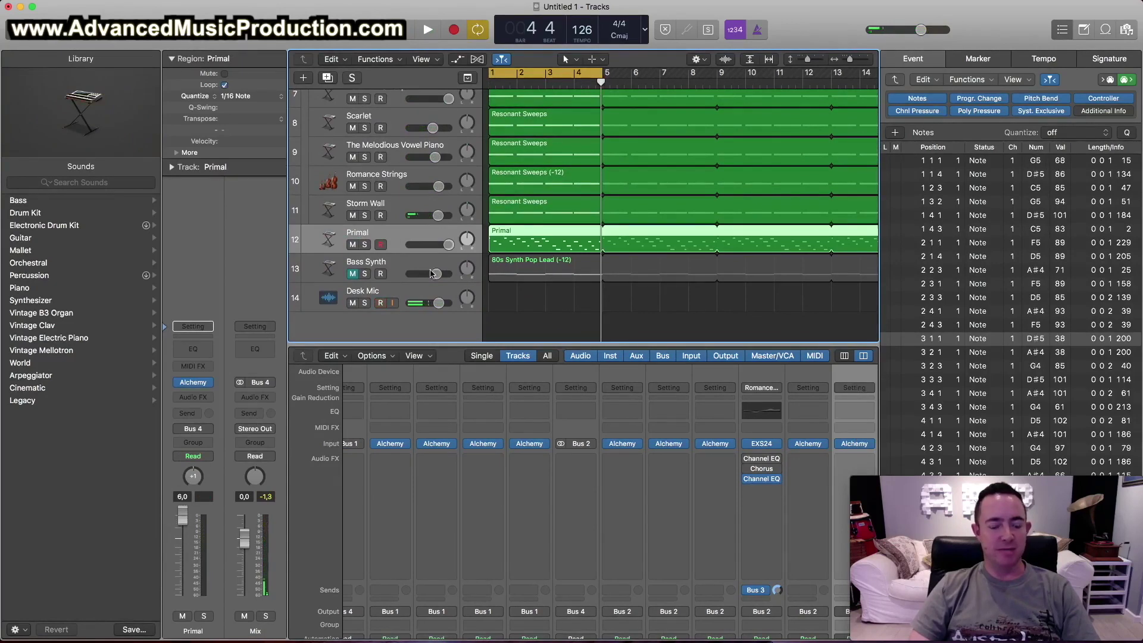
key("space")
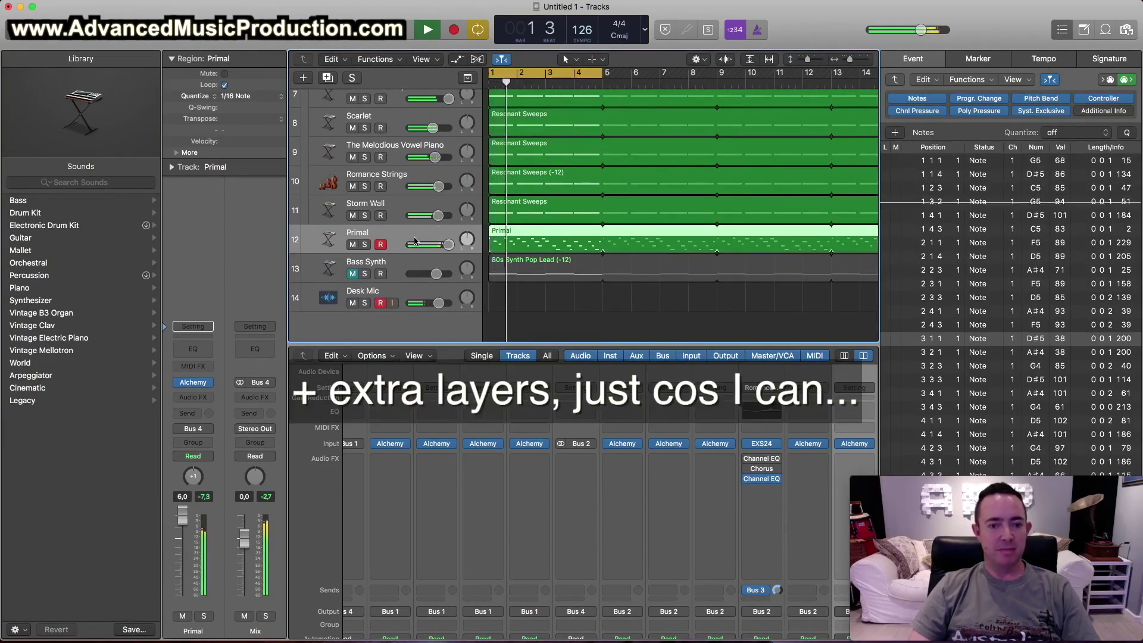
left_click(193, 384)
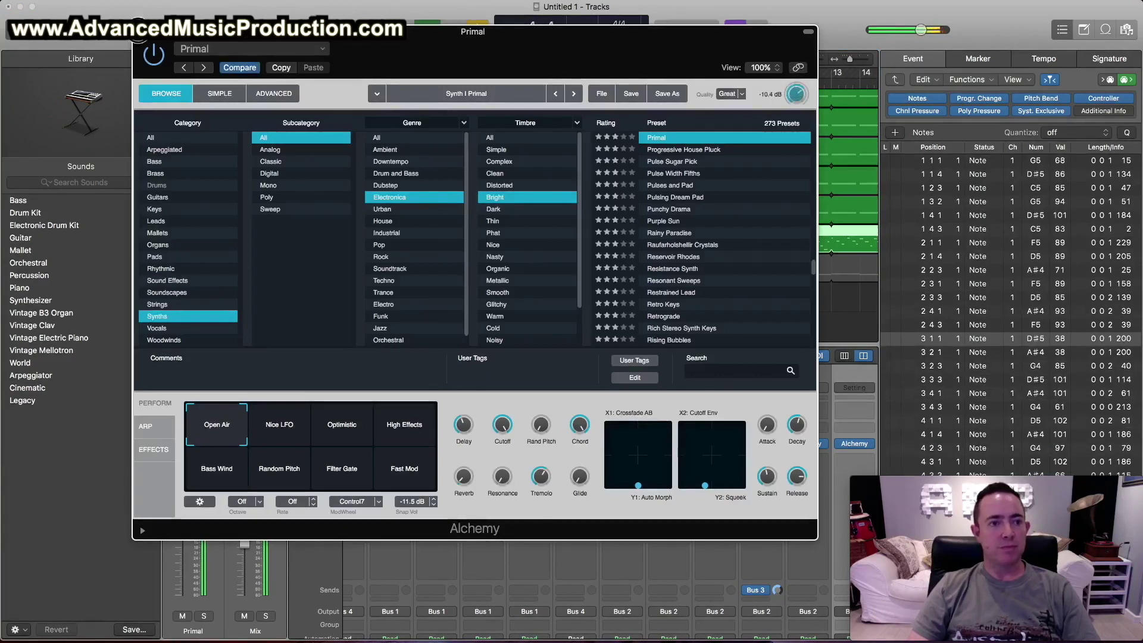
left_click(141, 33)
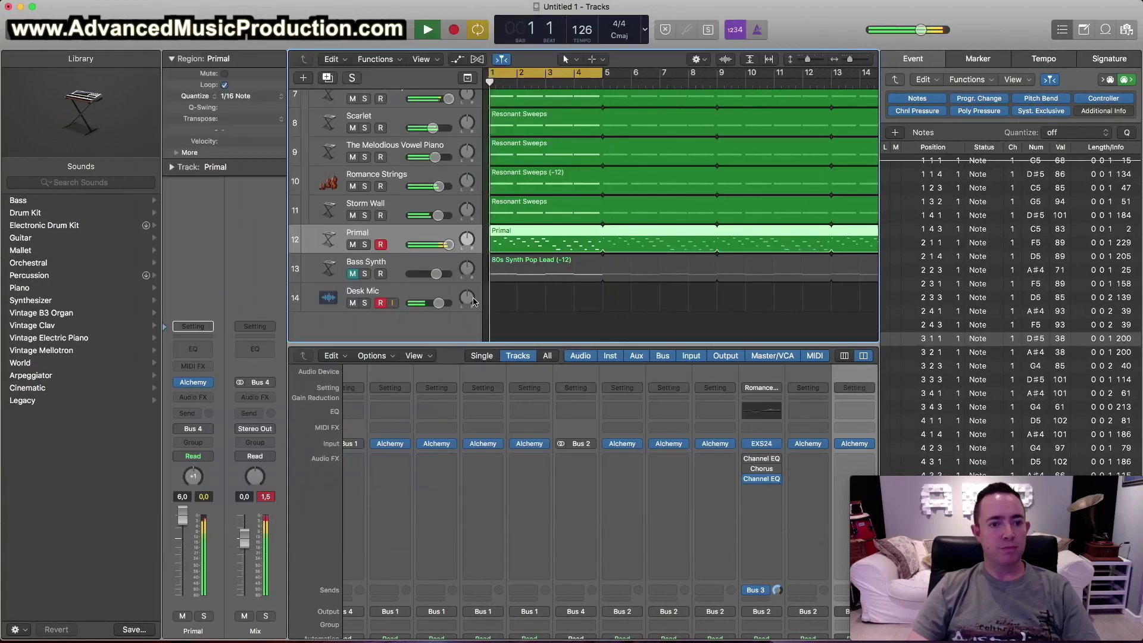
Step: Unmute Bass Synth during playback and set its volume to -0.3 dB
left_click(352, 274)
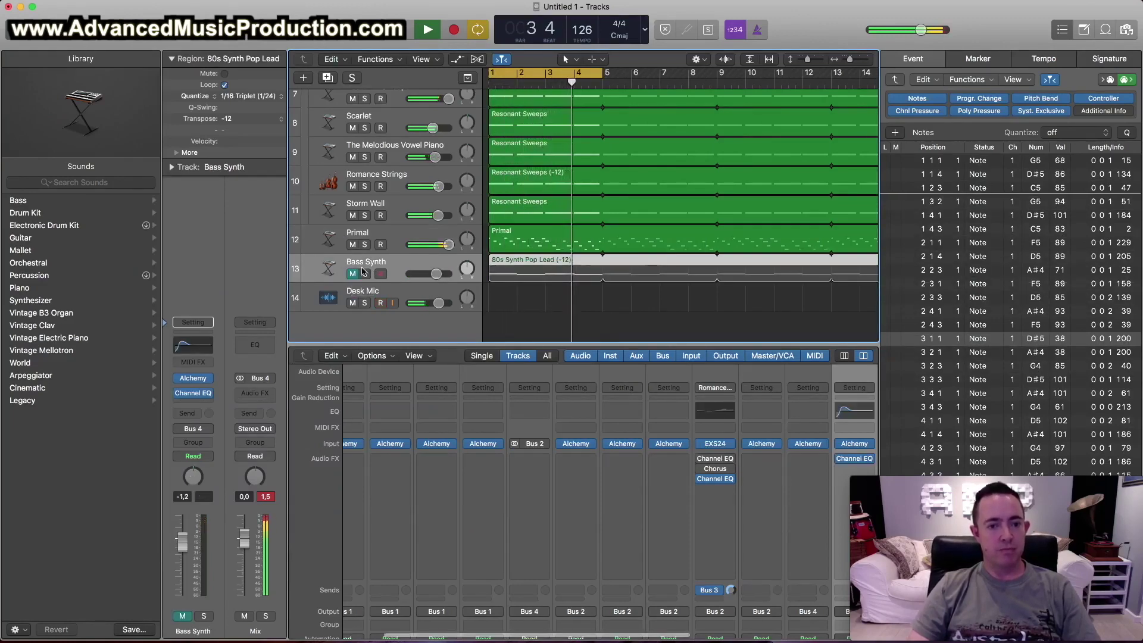
left_click(353, 274)
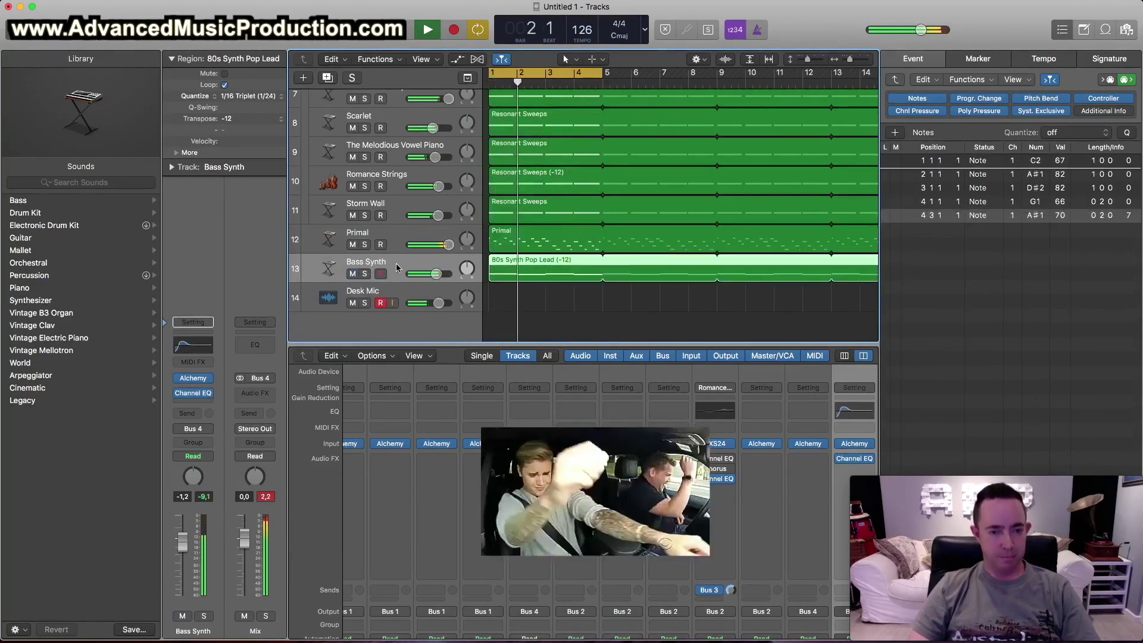
left_click_drag(182, 542, 182, 537)
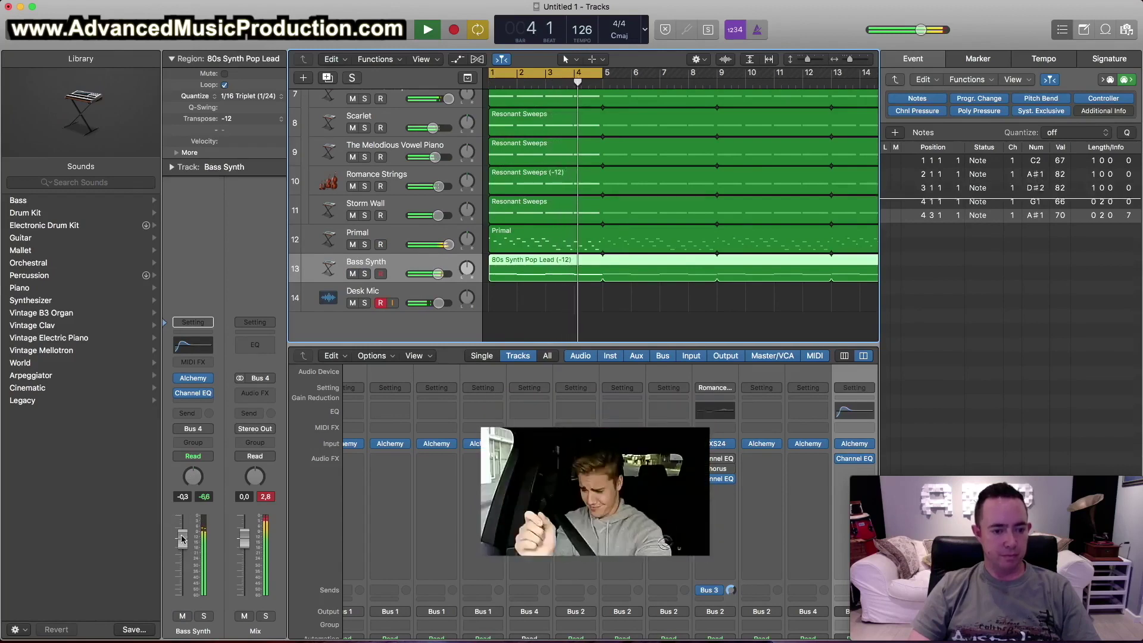
Step: Lower the Output 5-6 channel's volume to -1.5 dB in the mixer during playback
scroll(743, 443, "right", 6)
scroll(744, 443, "down", 8)
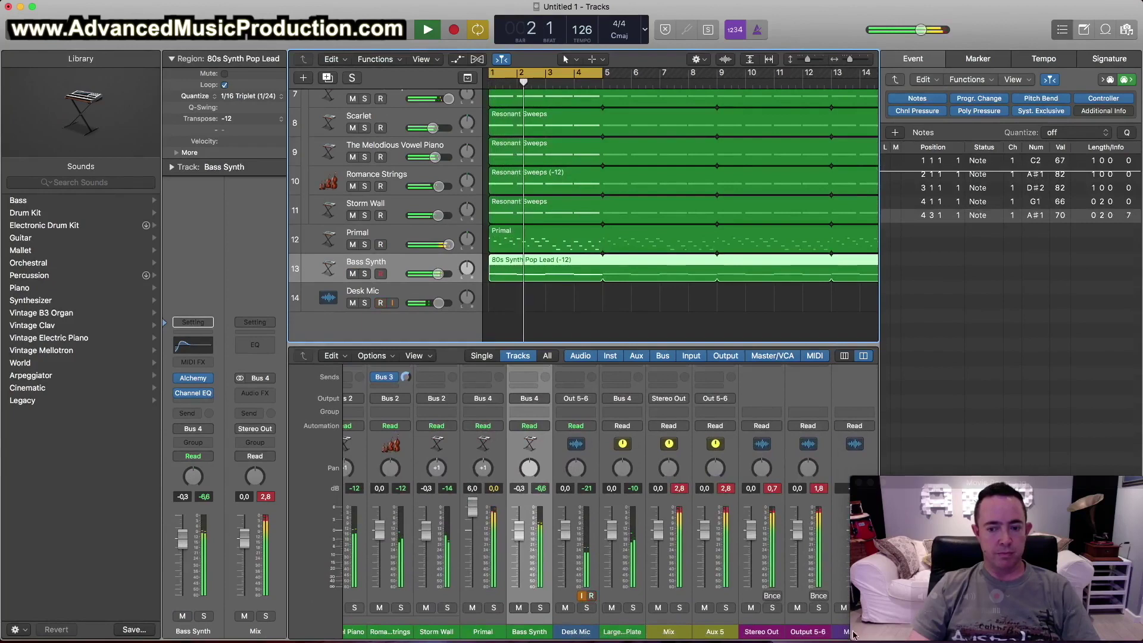
left_click_drag(798, 529, 798, 540)
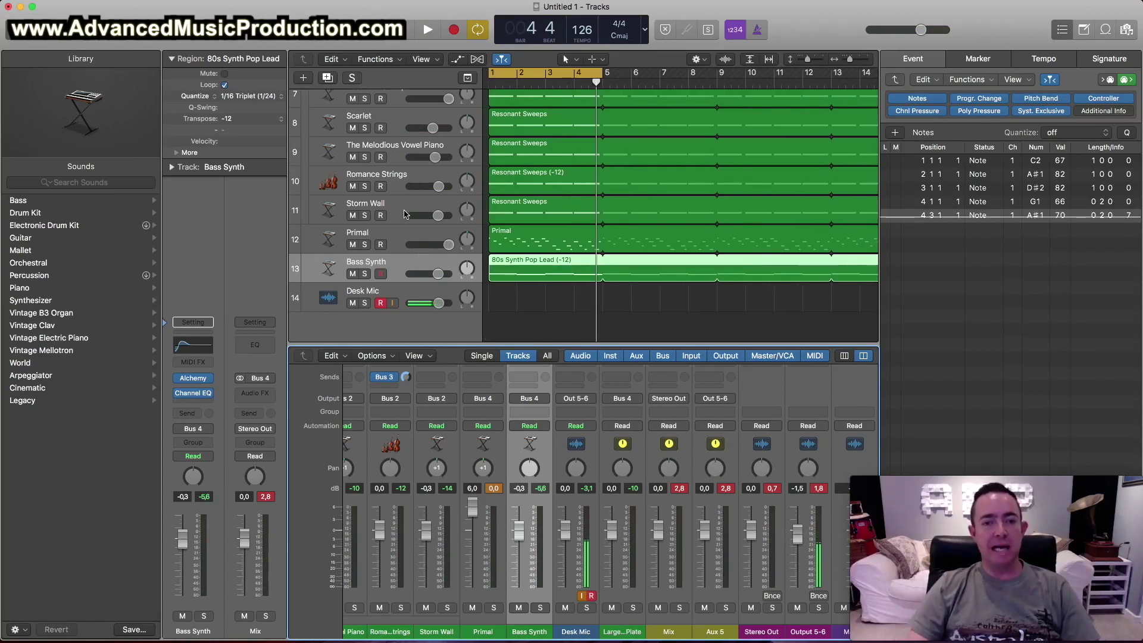
Step: Mute Bass Synth, Primal, the first three melody layers and the Chord stack, and play Smooth Analog Lead alone
left_click(352, 274)
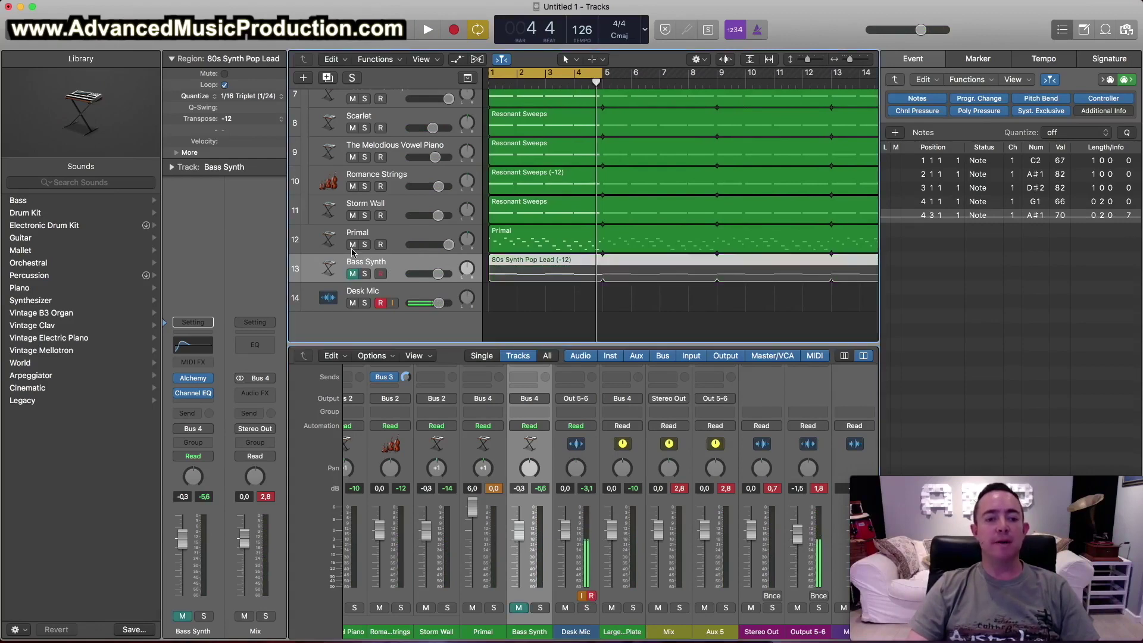
left_click(352, 244)
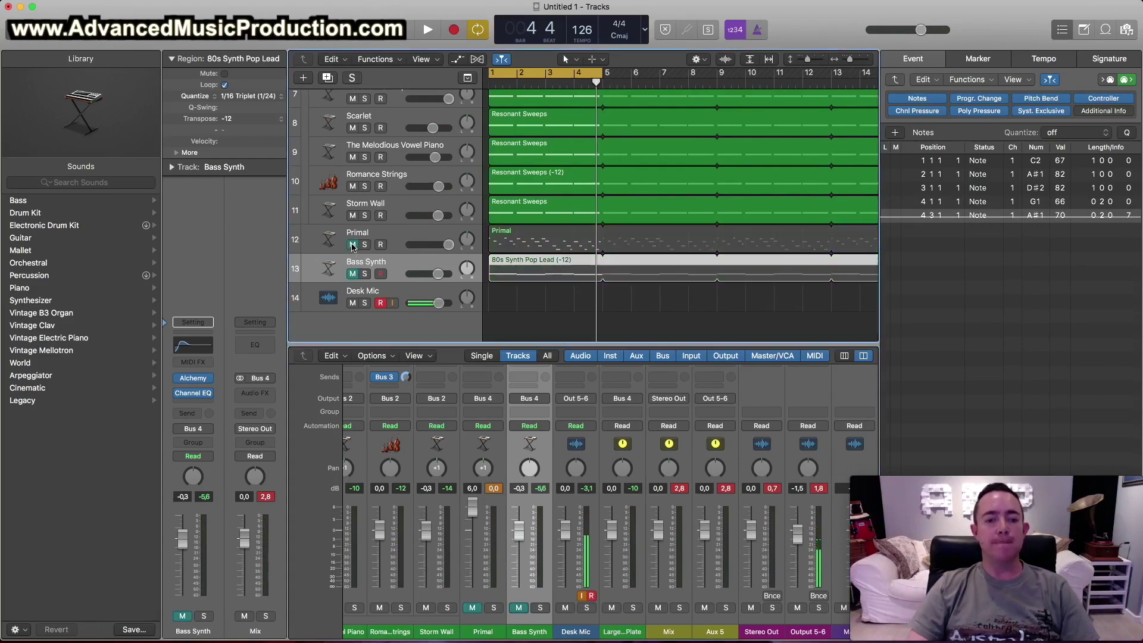
left_click(383, 179)
scroll(385, 167, "up", 2)
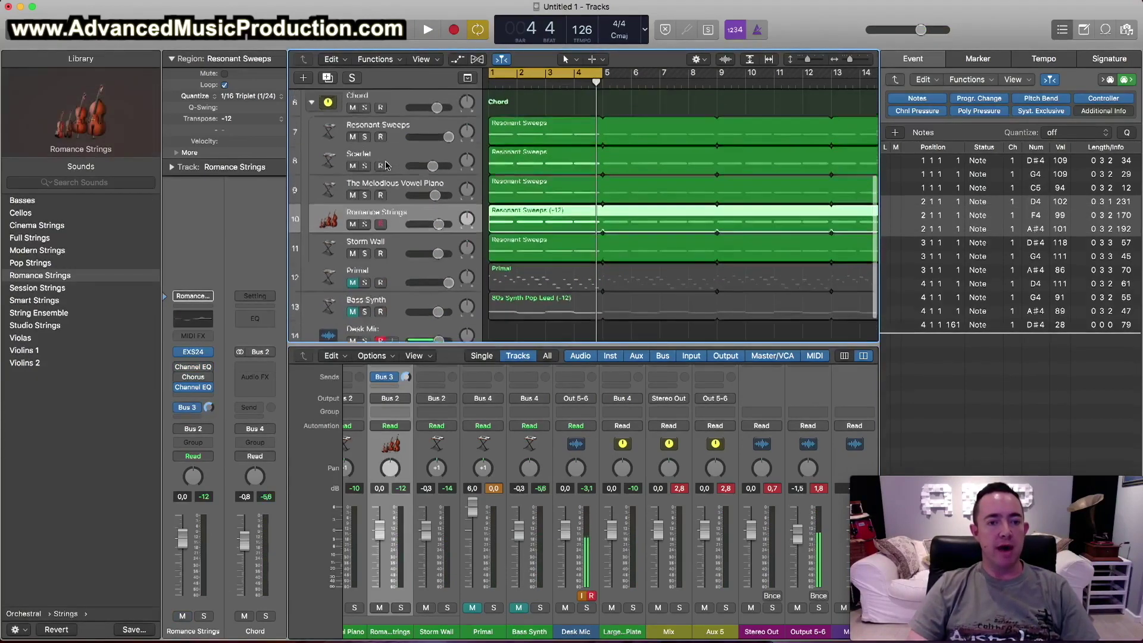
scroll(386, 166, "up", 2)
scroll(355, 134, "up", 5)
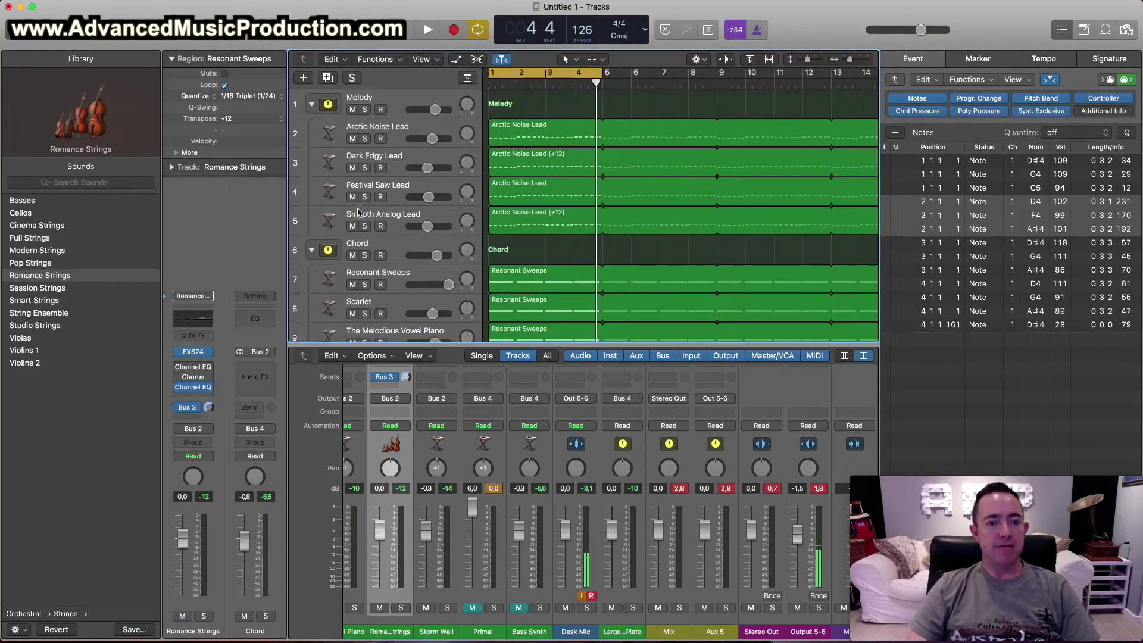
left_click_drag(354, 193, 354, 135)
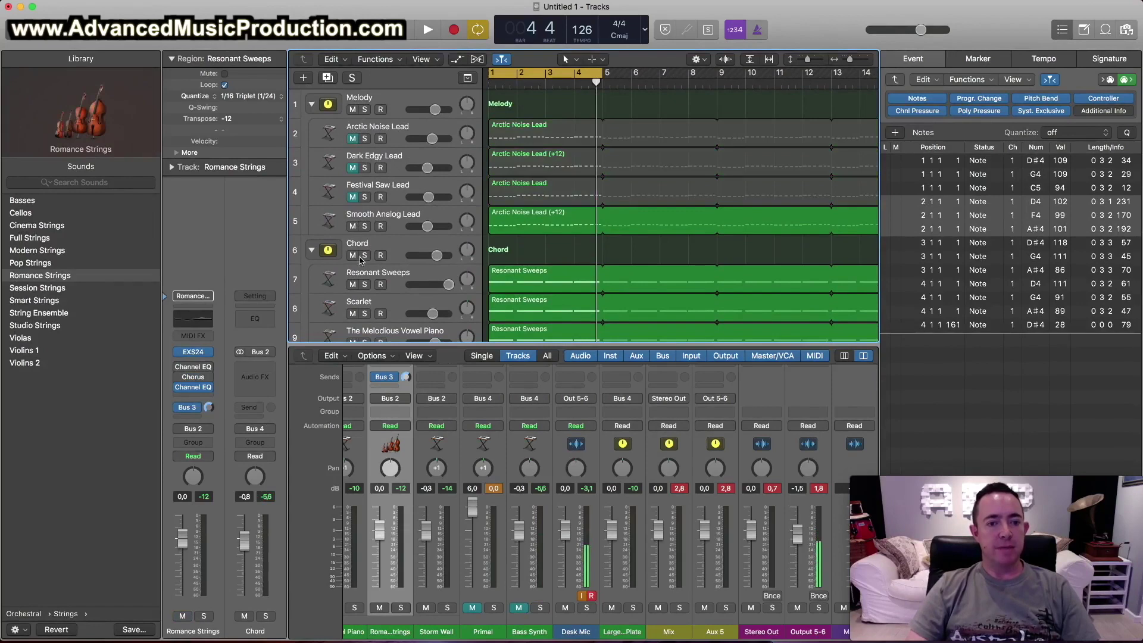
key("space")
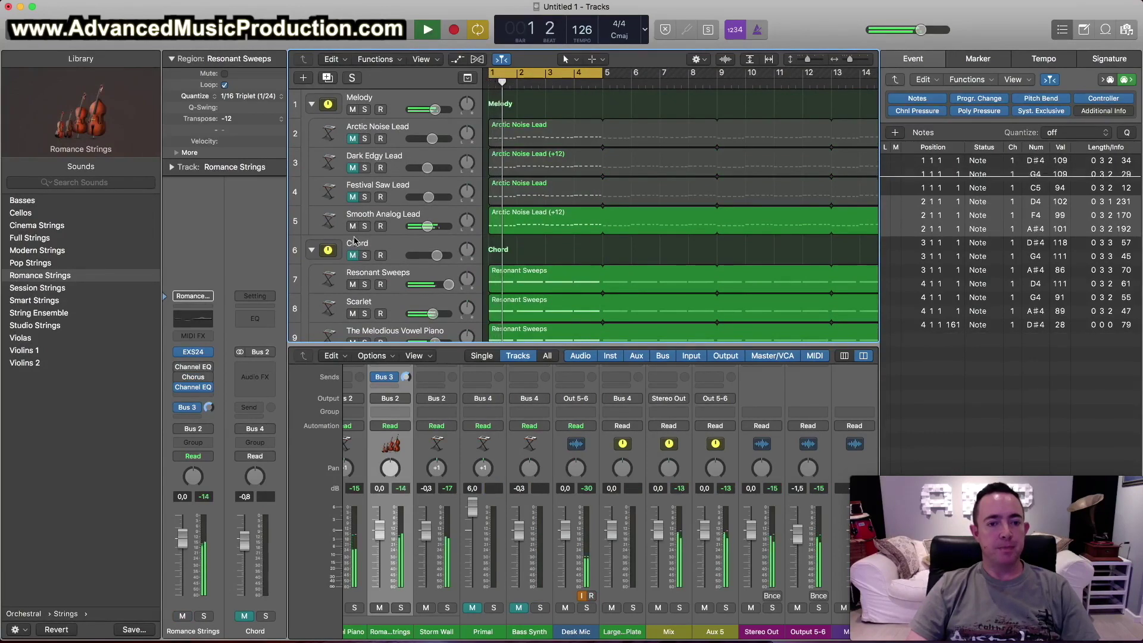
Step: During playback, switch the melody mutes from Smooth Analog Lead upward until only Arctic Noise Lead is audible, and stop playback
left_click(353, 226)
left_click(353, 196)
left_click(353, 197)
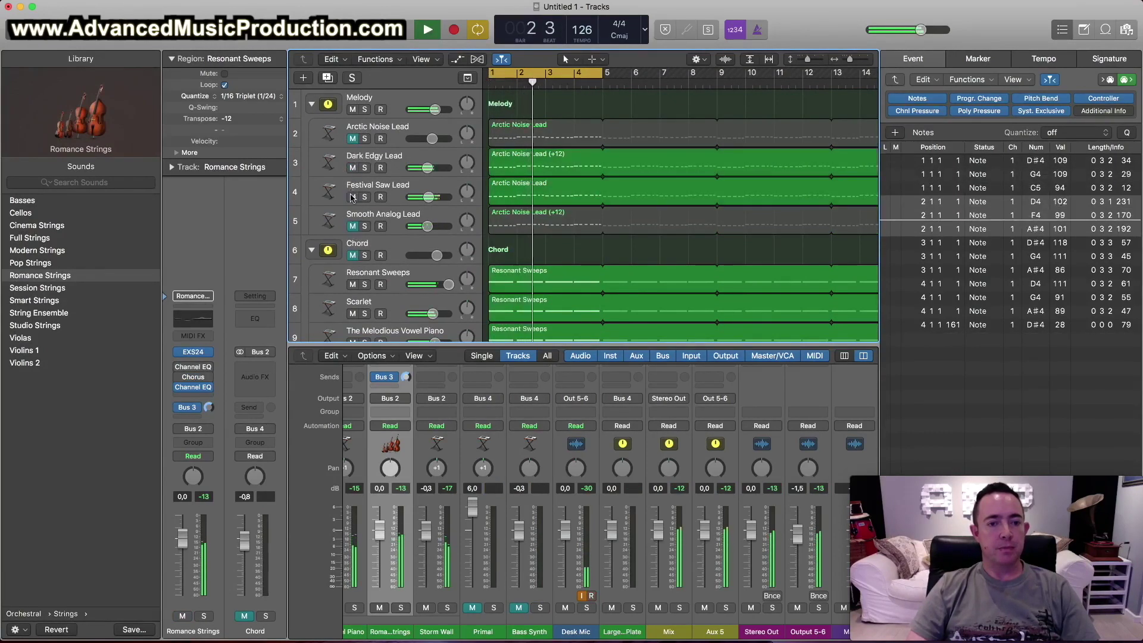
left_click(353, 139)
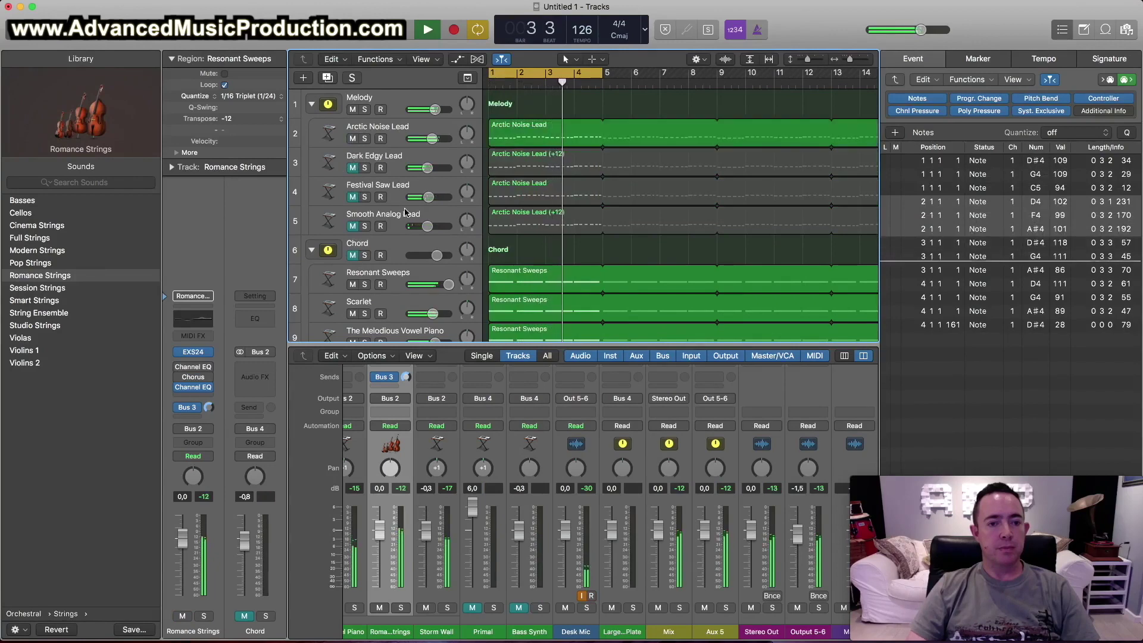
scroll(407, 212, "down", 1)
scroll(407, 212, "down", 5)
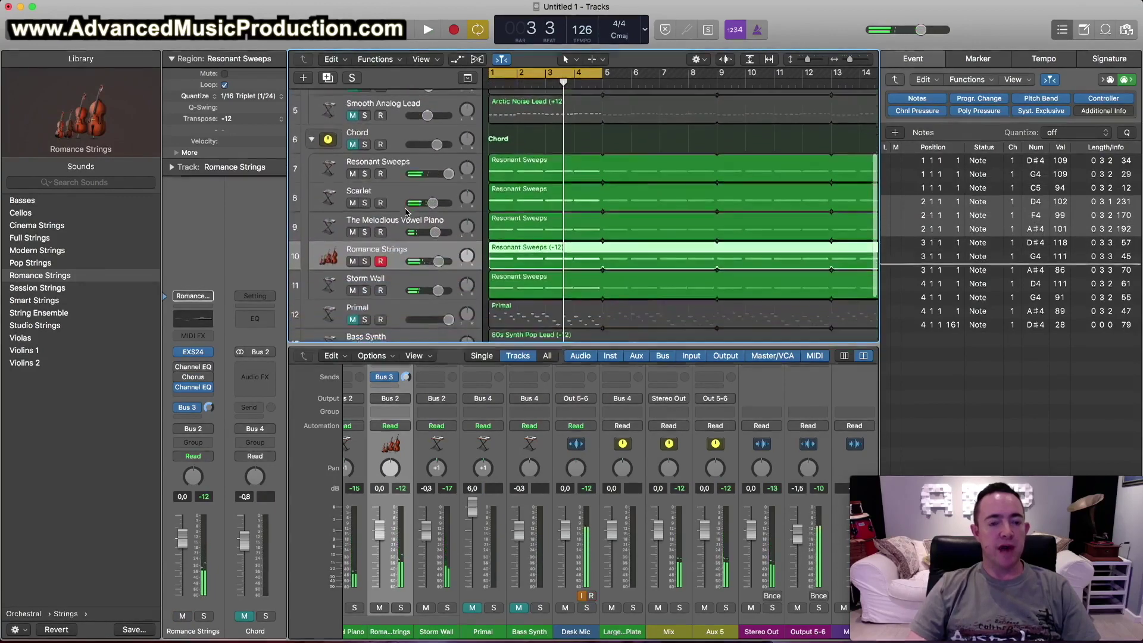
Step: Unmute the Chord stack, mute its first four layers so only Storm Wall remains, and play it with Arctic Noise Lead
scroll(366, 220, "up", 1)
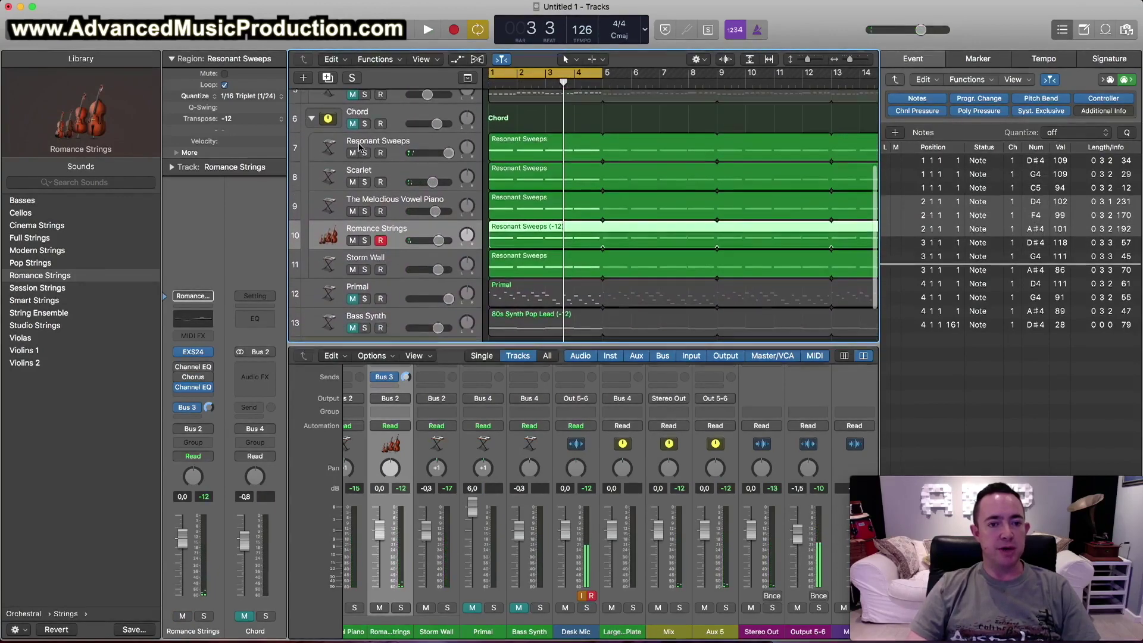
scroll(412, 218, "down", 1)
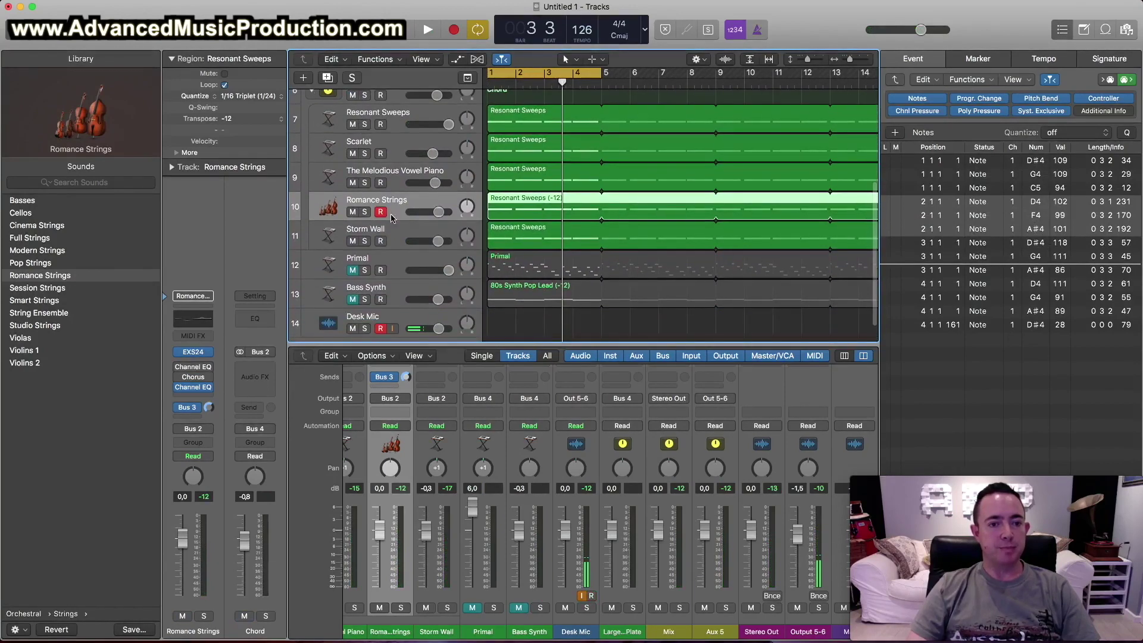
left_click(356, 242)
left_click_drag(353, 183, 356, 155)
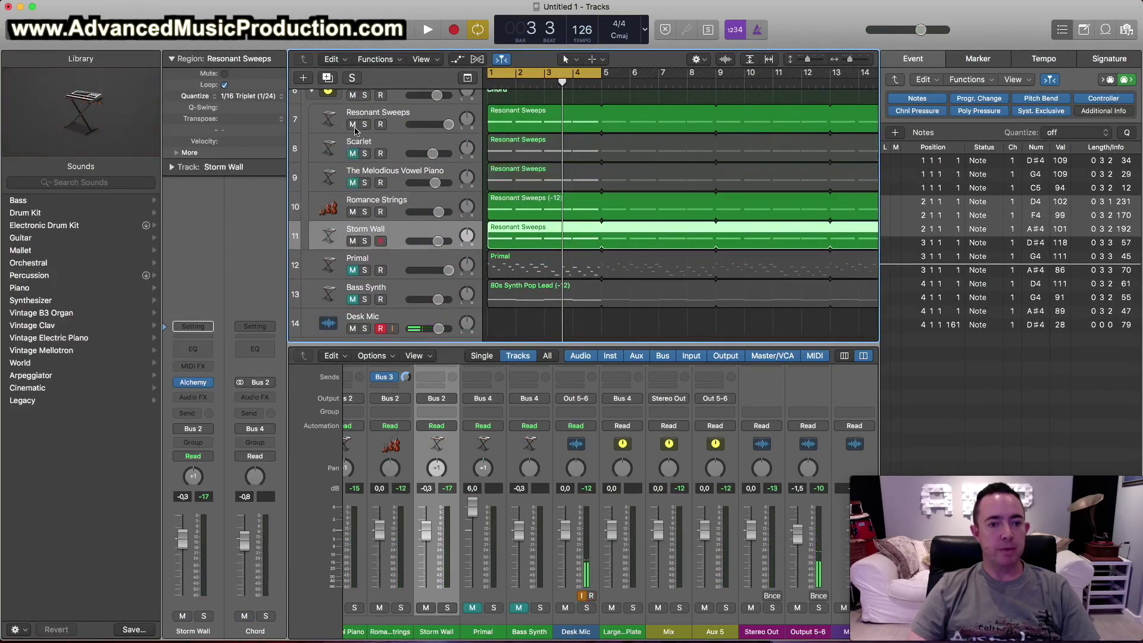
left_click(353, 126)
left_click(353, 213)
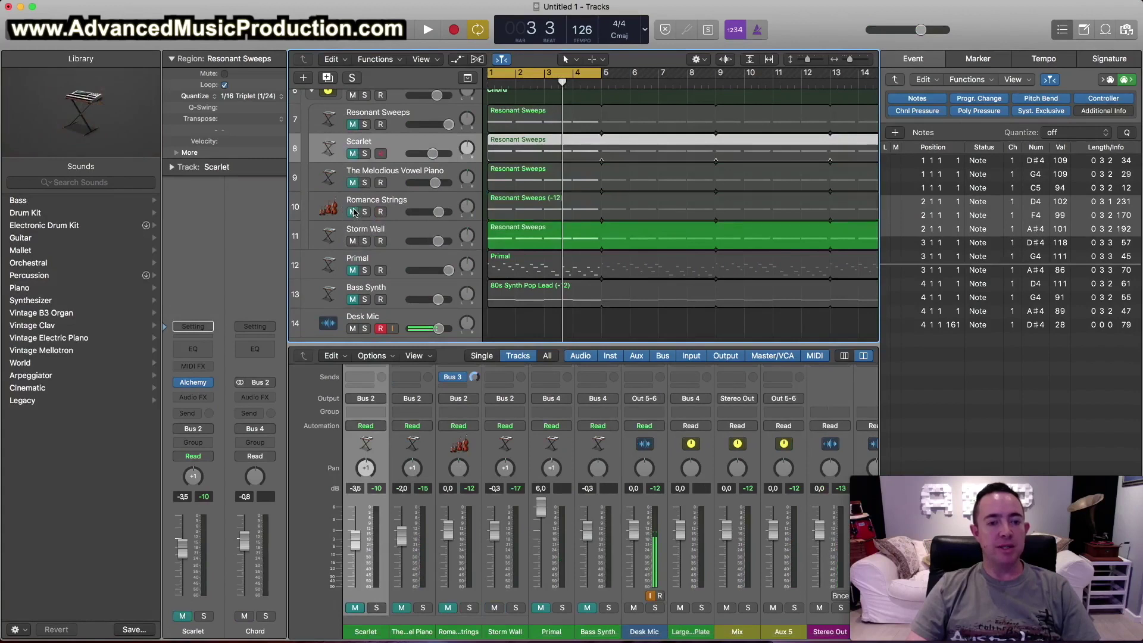
left_click(354, 241)
left_click(354, 241)
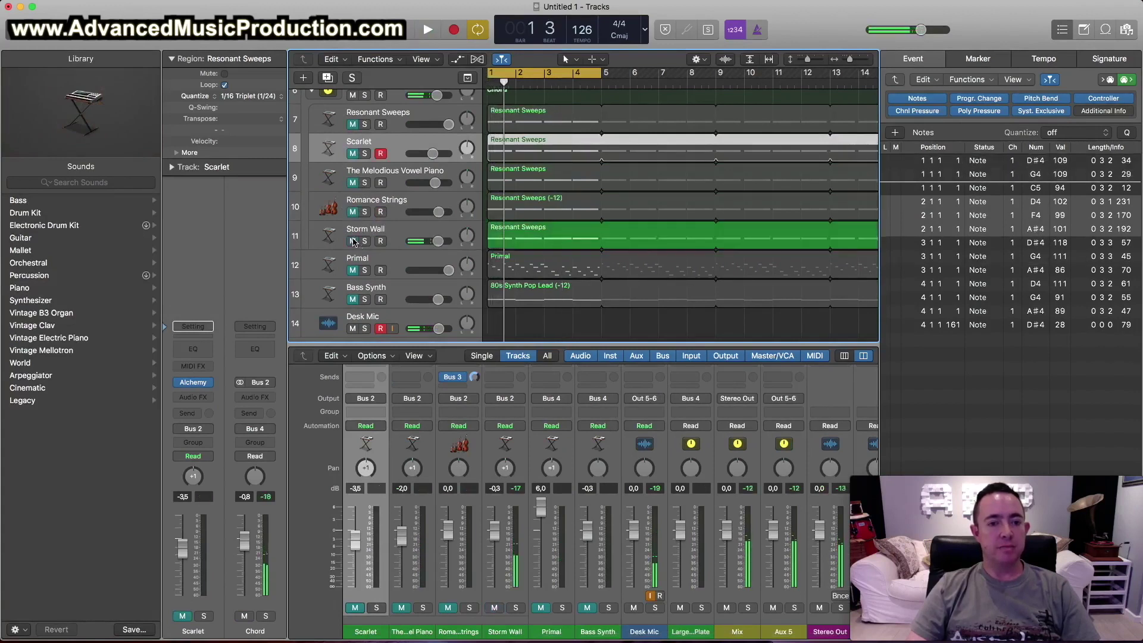
key("space")
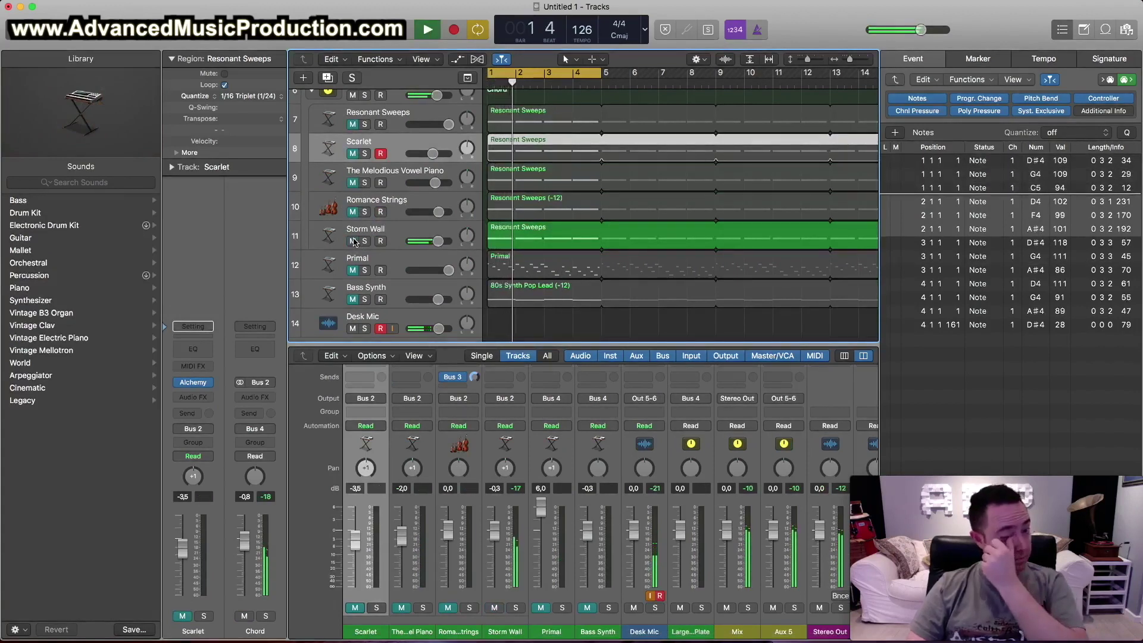
Step: Unmute and select Primal during playback, set its volume to -2.1 dB, and stop playback
scroll(369, 244, "down", 1)
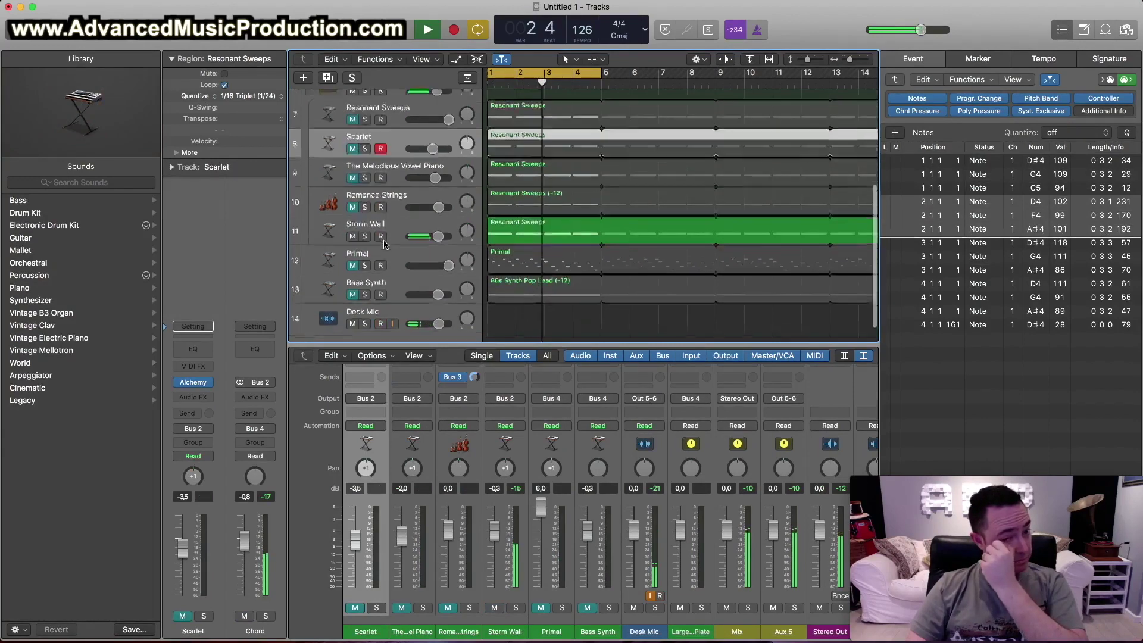
left_click(352, 245)
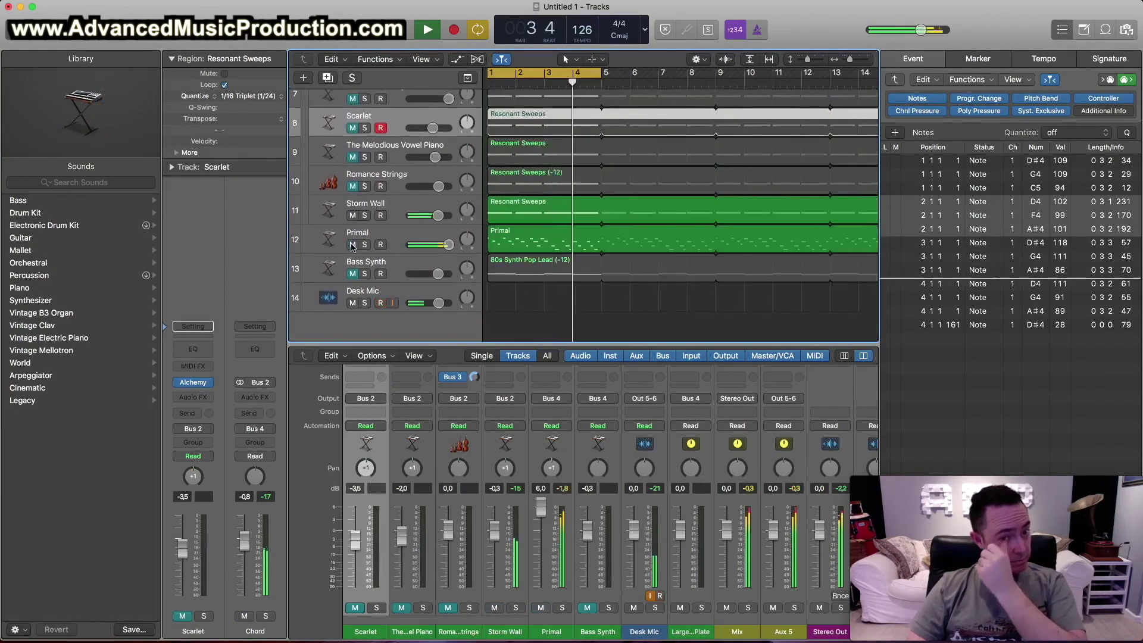
left_click(380, 242)
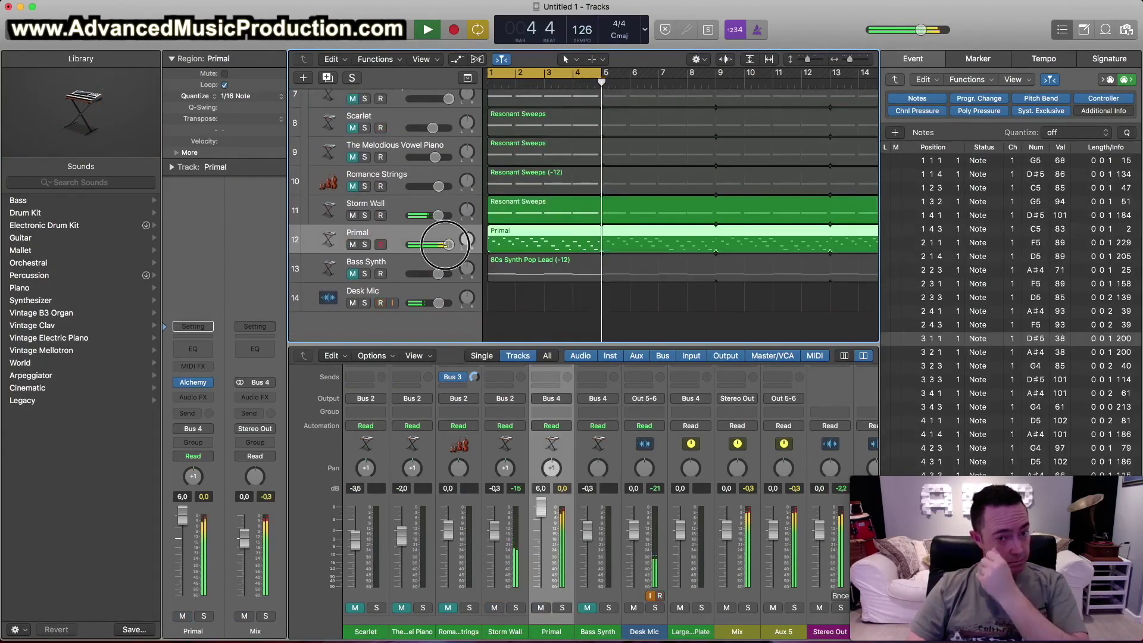
left_click_drag(441, 245, 399, 243)
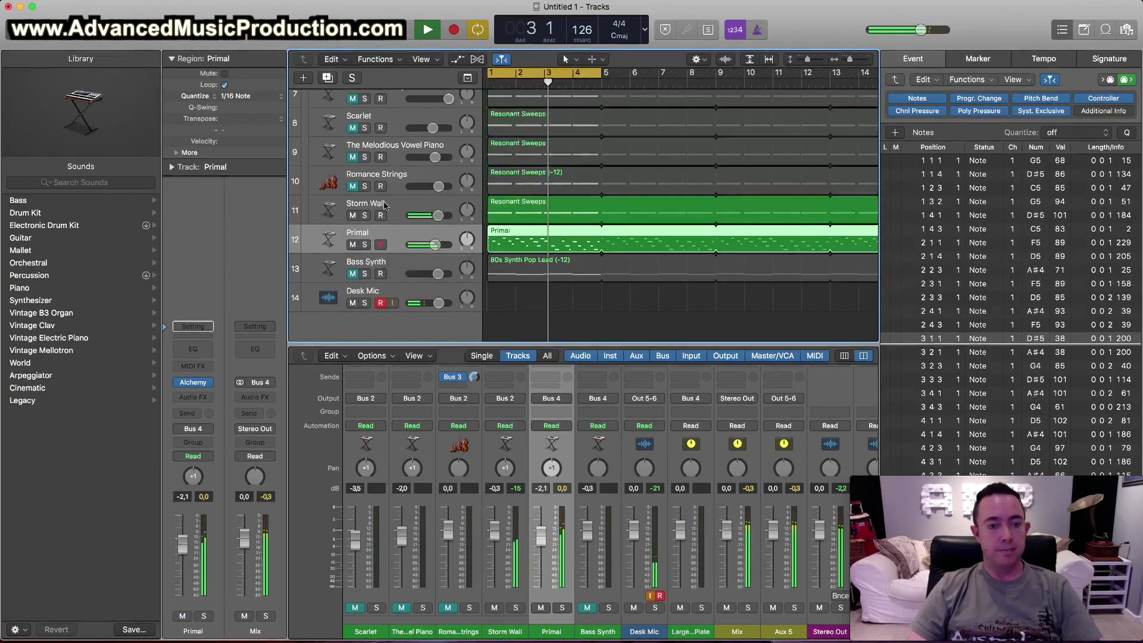
scroll(369, 205, "up", 1)
key("space")
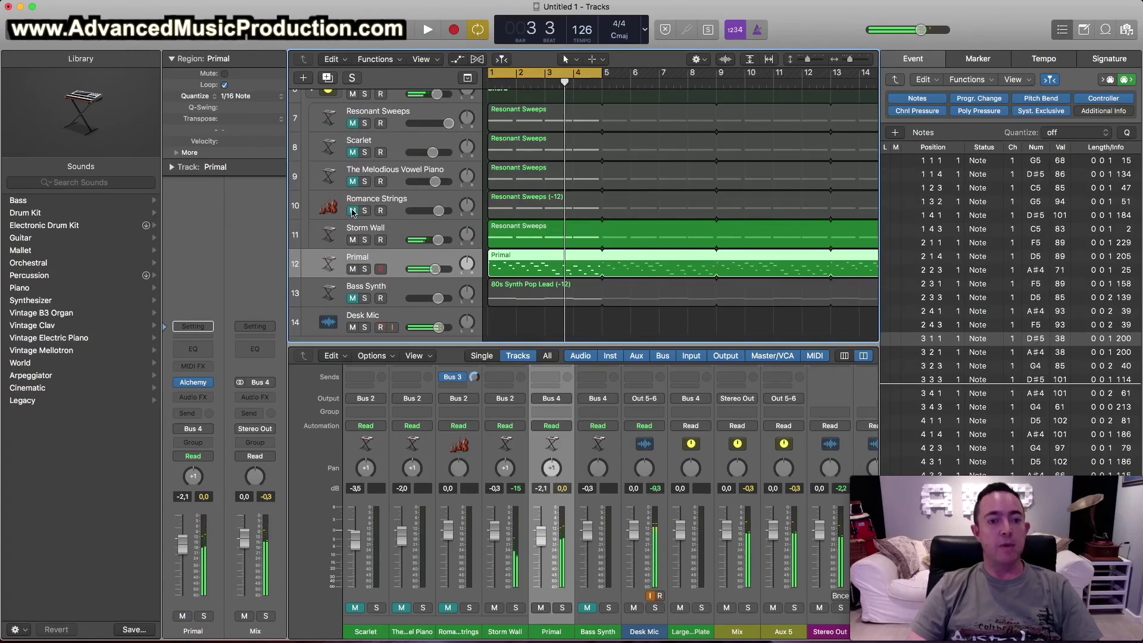
Step: Unmute Romance Strings, start playback, and set the track's volume to -2.0 dB
left_click(352, 210)
key("space")
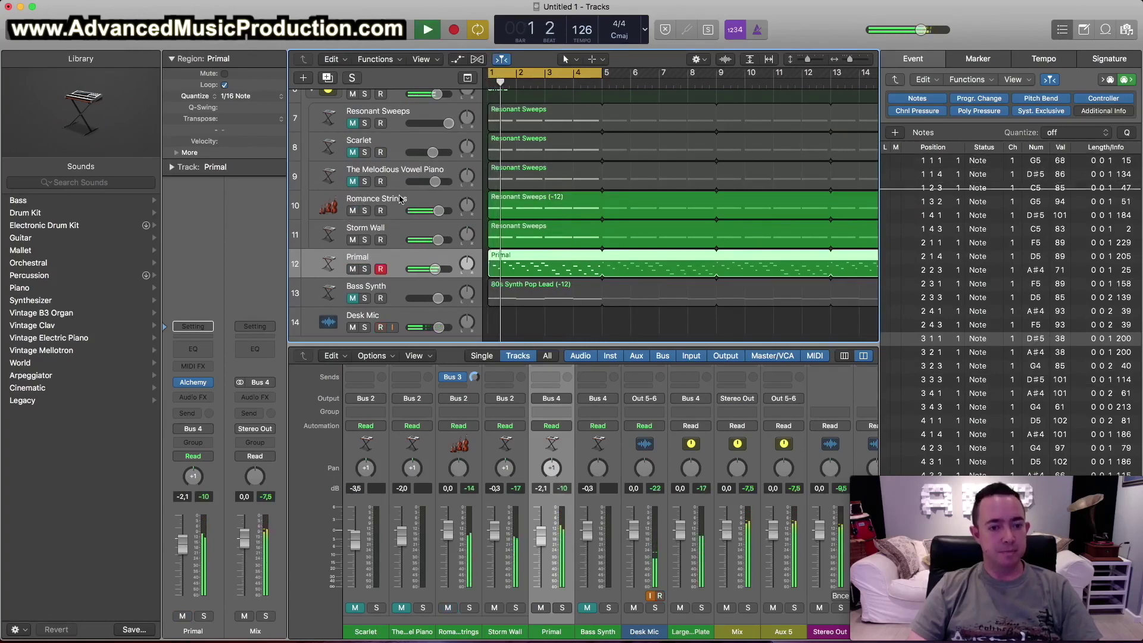
left_click(403, 201)
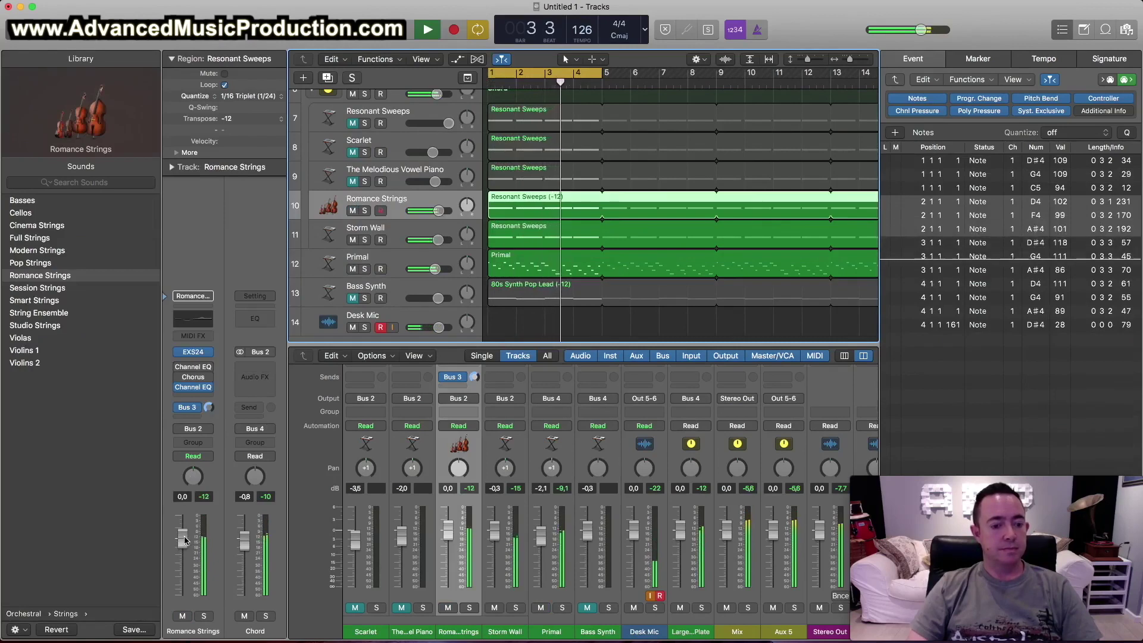
left_click_drag(185, 541, 184, 551)
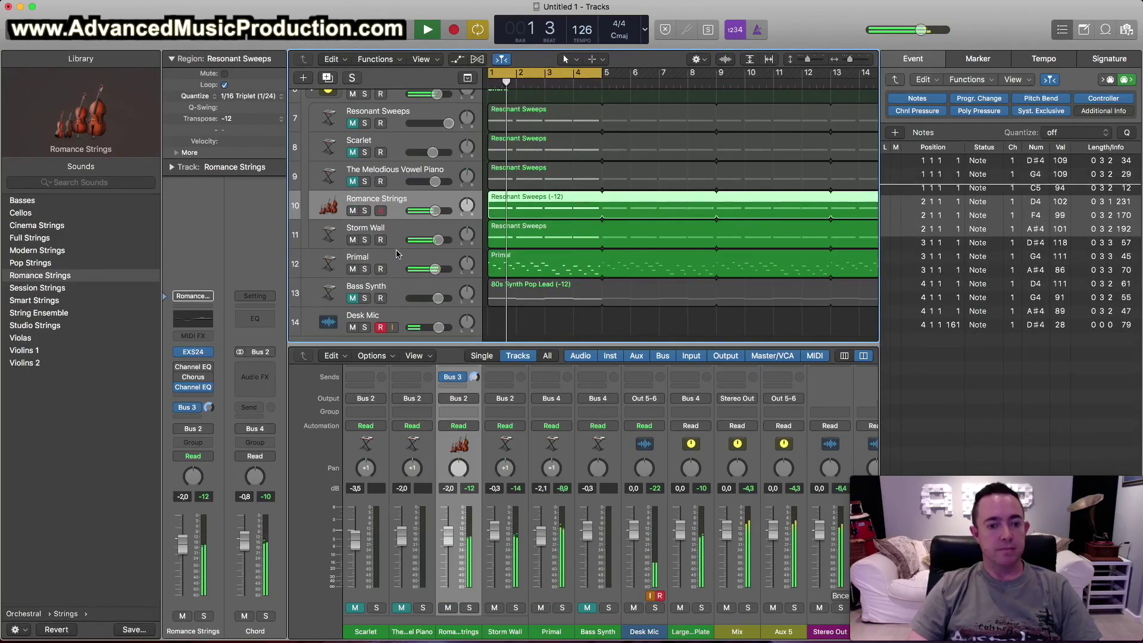
Step: Unmute The Melodious Vowel Piano during playback and set its volume to 0.4 dB
scroll(369, 250, "up", 2)
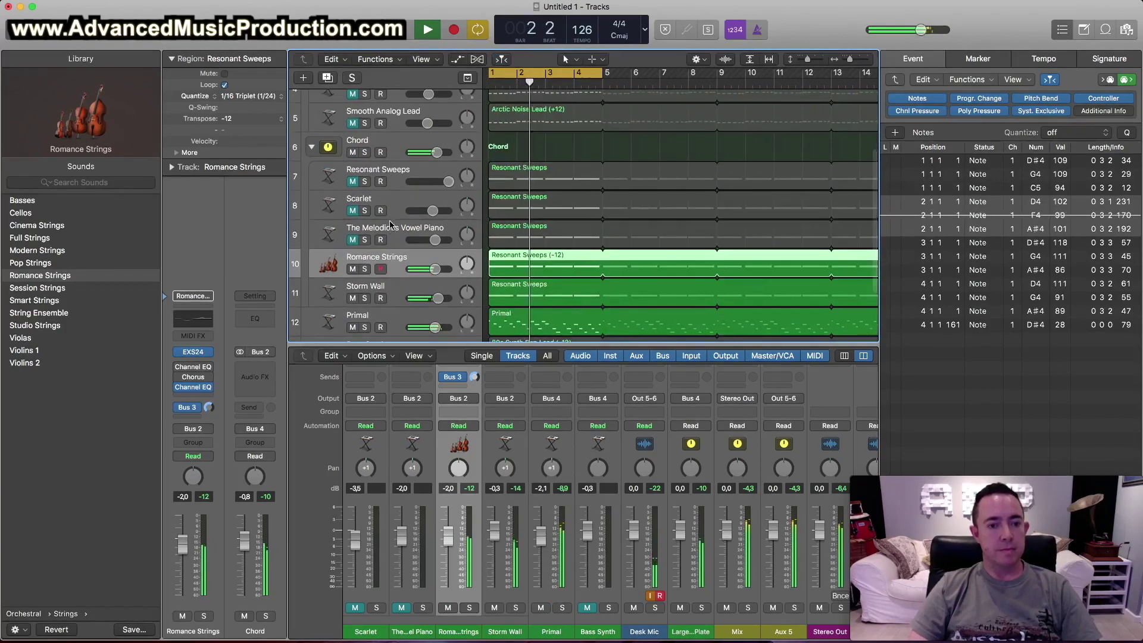
left_click(359, 236)
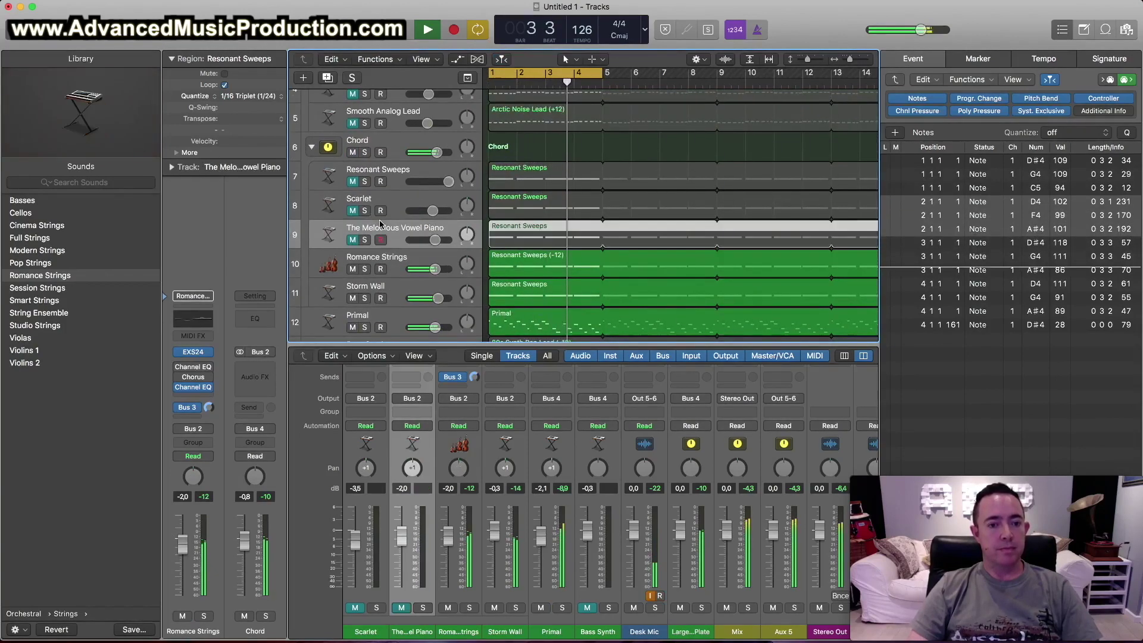
left_click(353, 239)
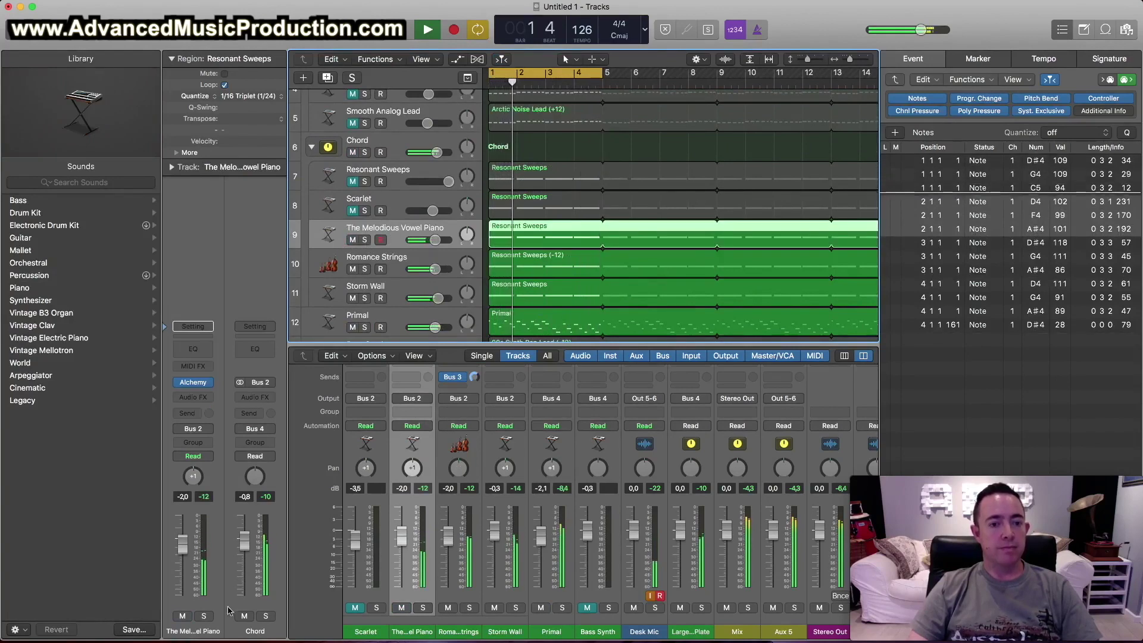
left_click_drag(182, 543, 183, 529)
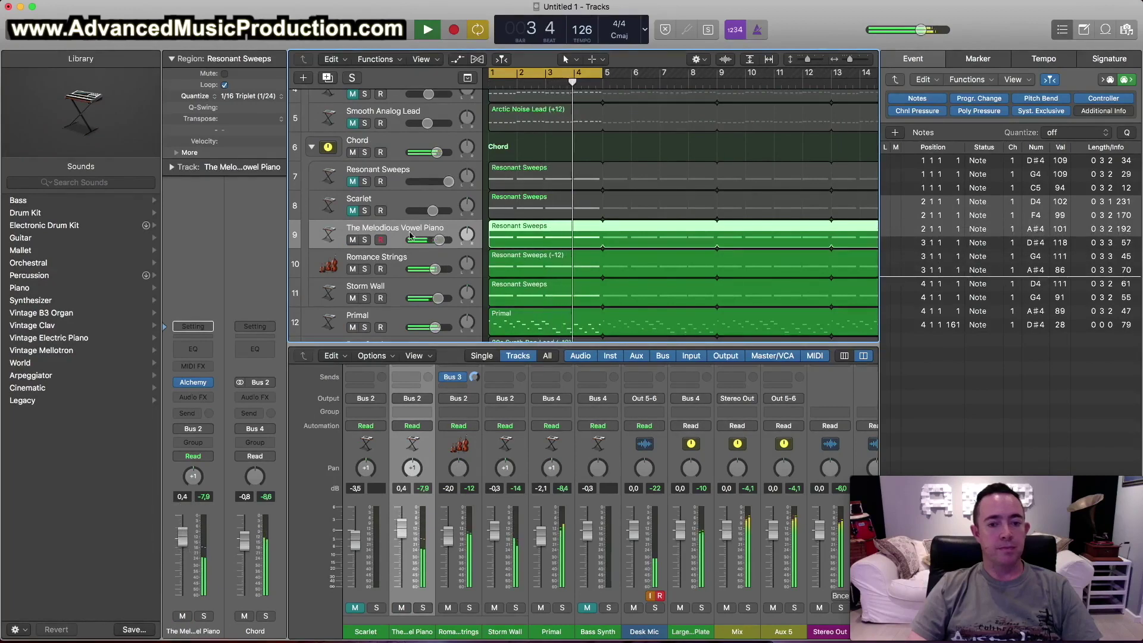
Step: Unmute Scarlet during playback and set its volume to -2.1 dB
left_click(355, 211)
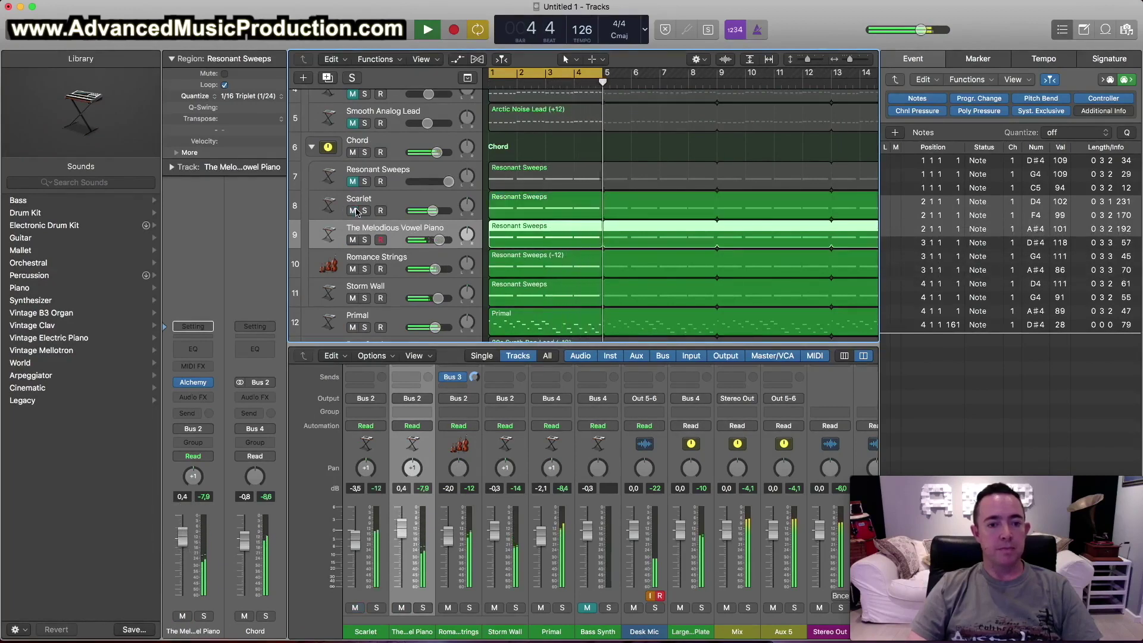
left_click(384, 200)
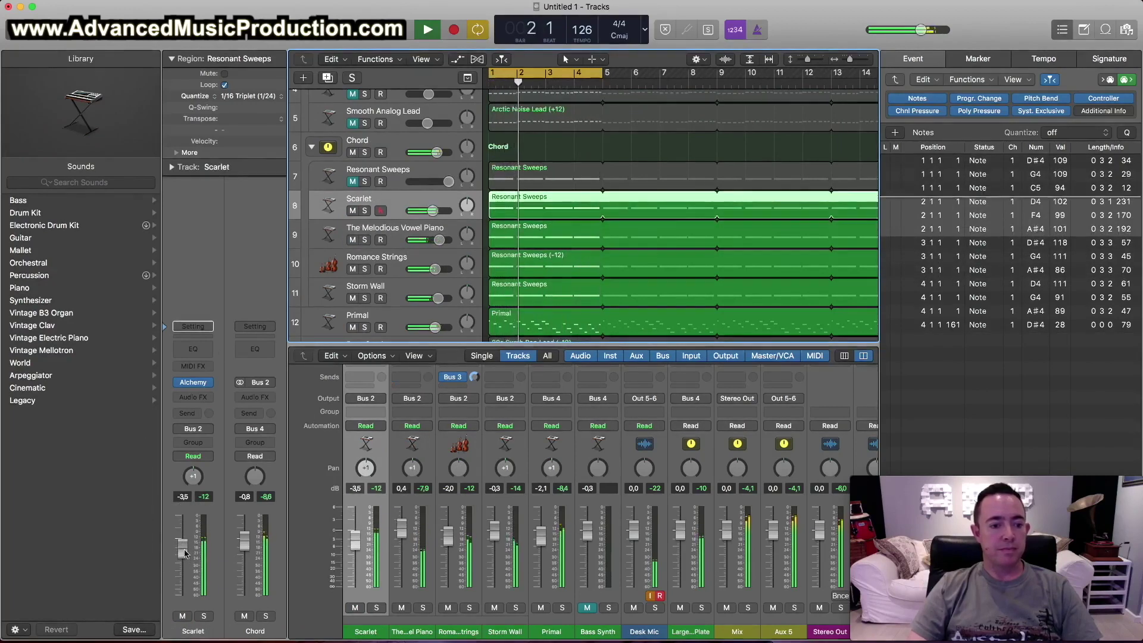
scroll(421, 288, "down", 2)
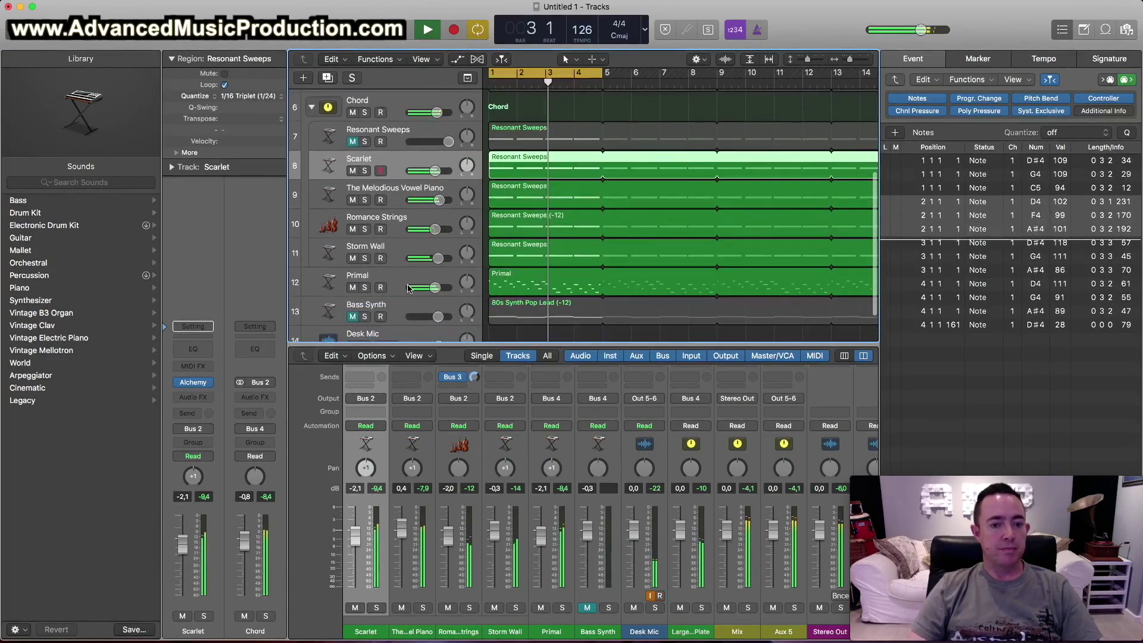
Step: Unmute Dark Edgy Lead, Festival Saw Lead and Smooth Analog Lead one after another, plus the Resonant Sweeps chord layer
scroll(405, 274, "up", 7)
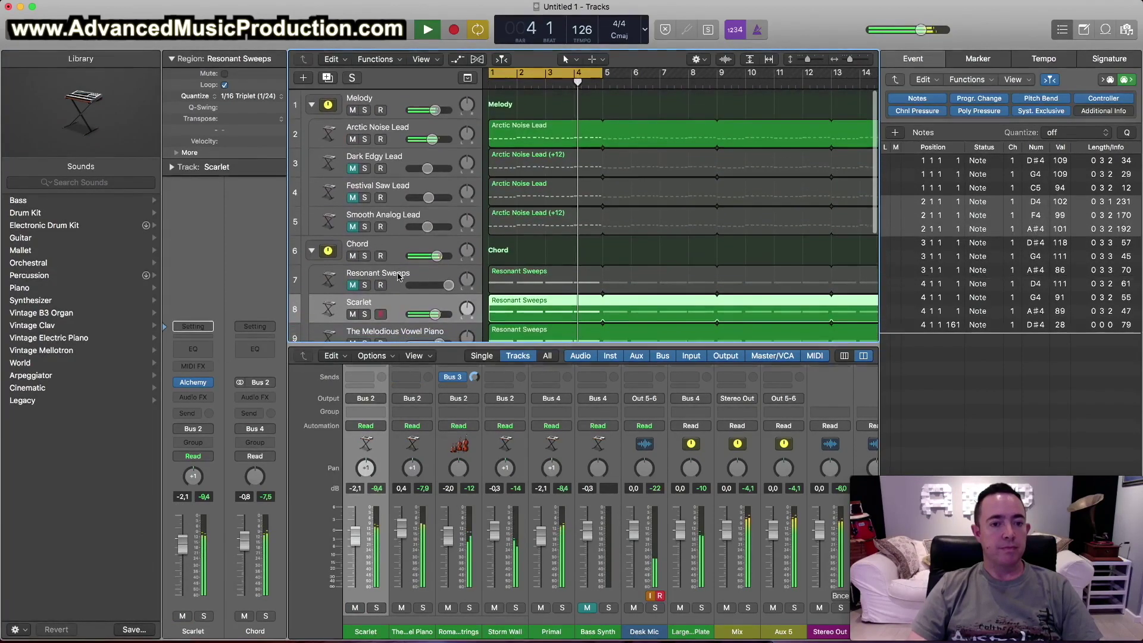
left_click(353, 168)
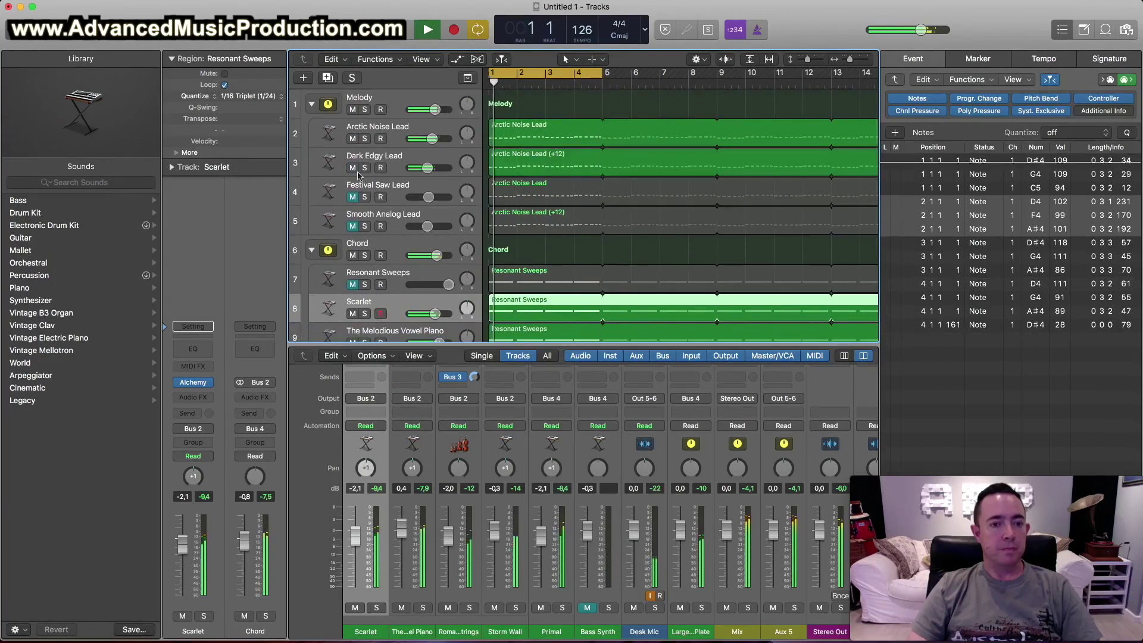
left_click(352, 197)
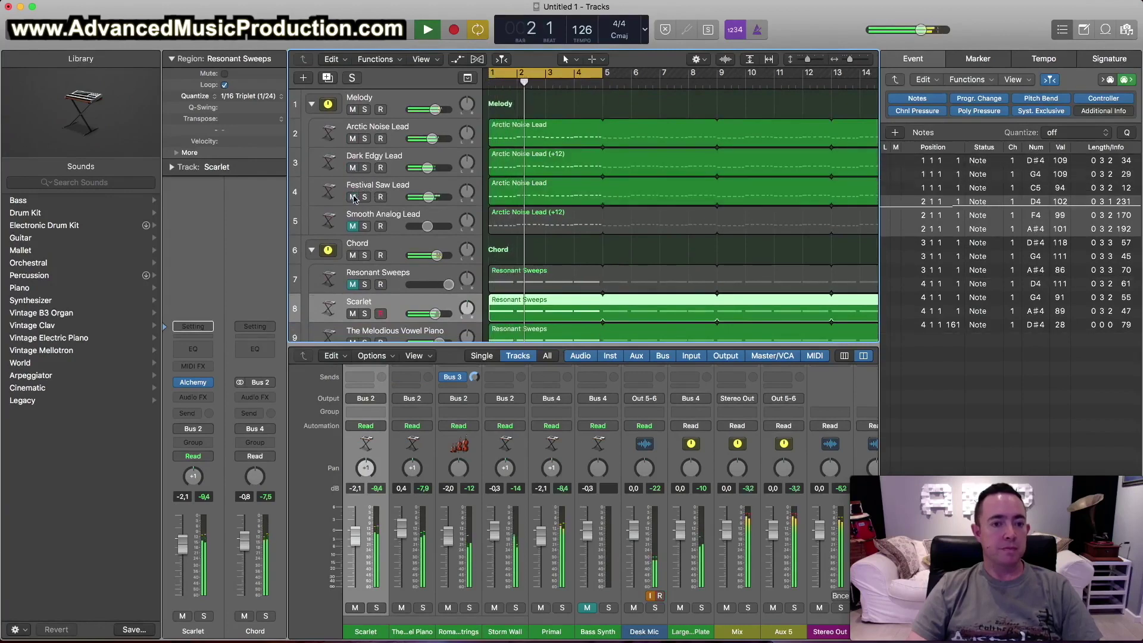
left_click(353, 226)
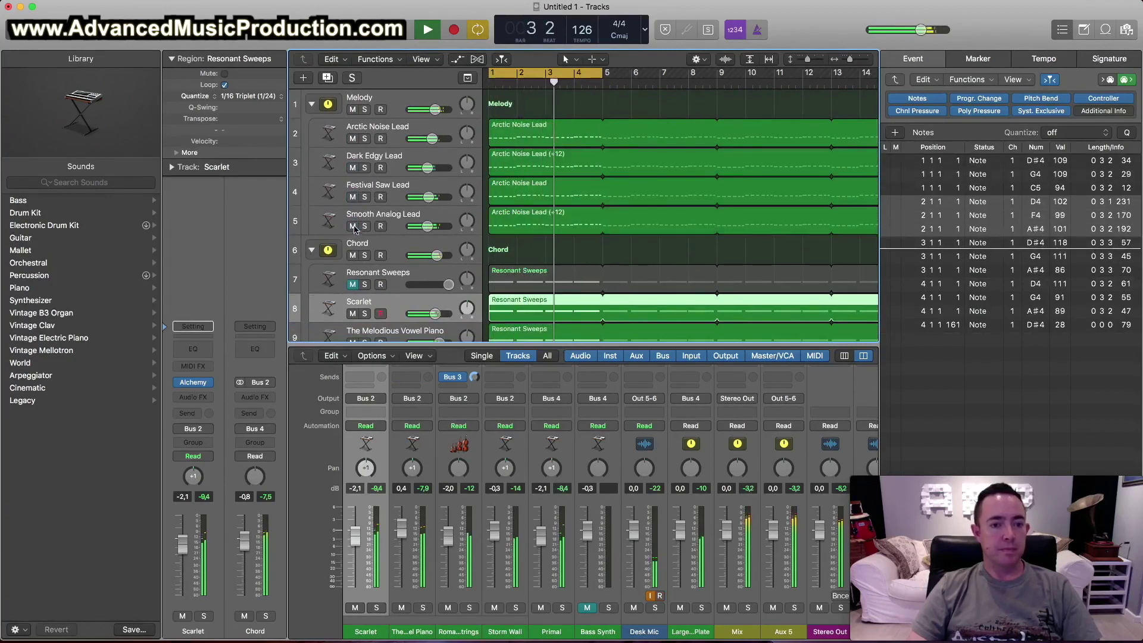
scroll(383, 229, "down", 2)
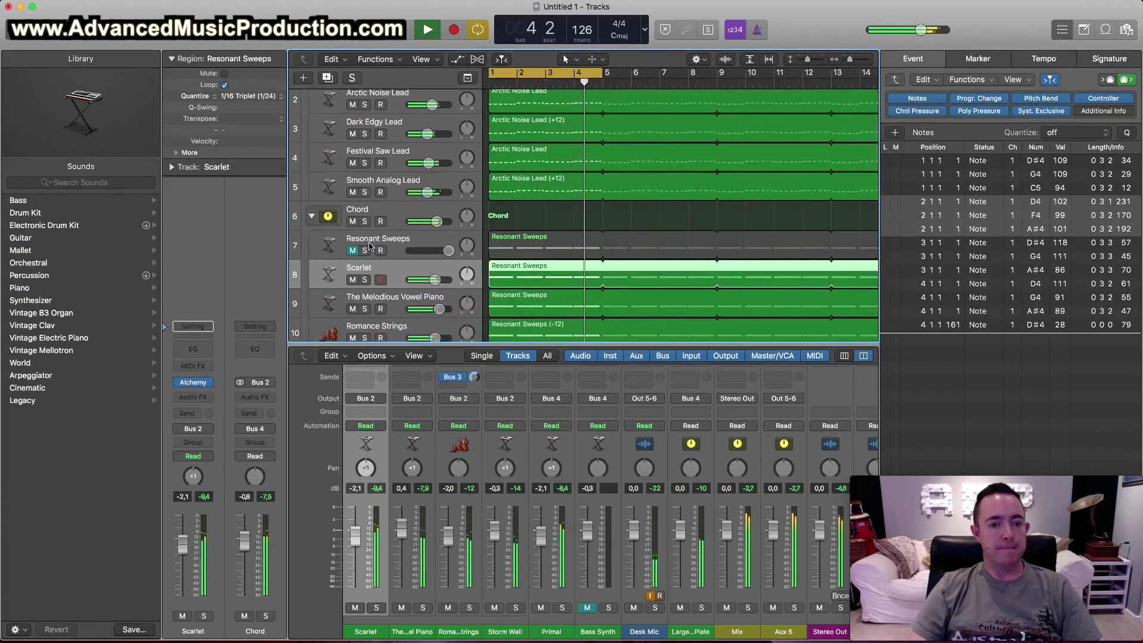
left_click(353, 251)
Step: Set Primal's volume to 2.3 dB and unmute Bass Synth during playback
scroll(390, 265, "down", 5)
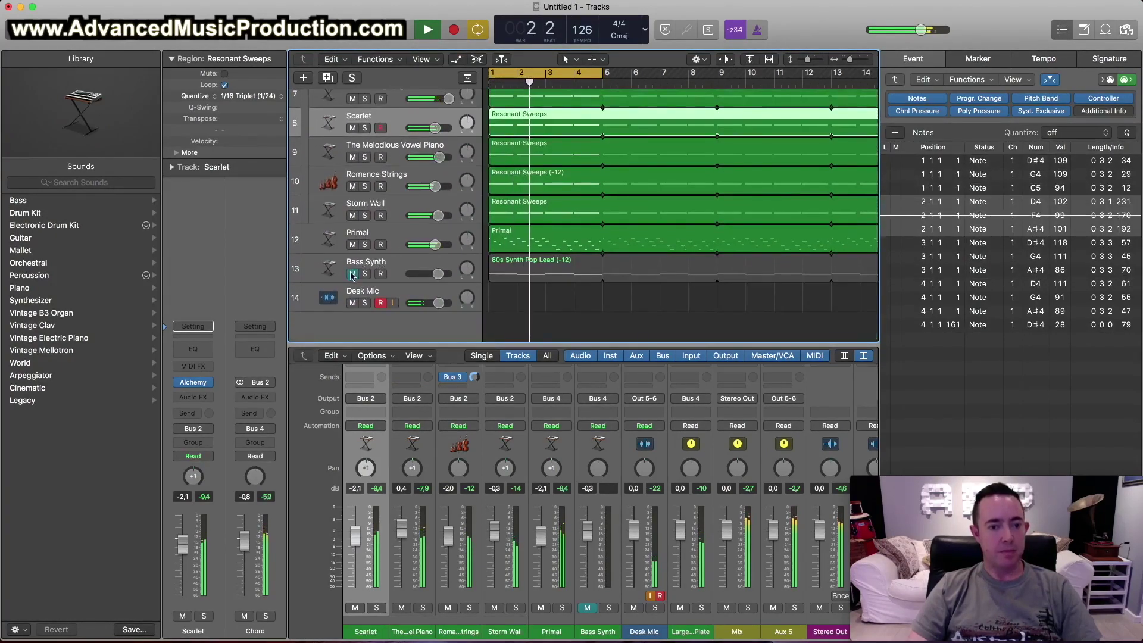
left_click(363, 252)
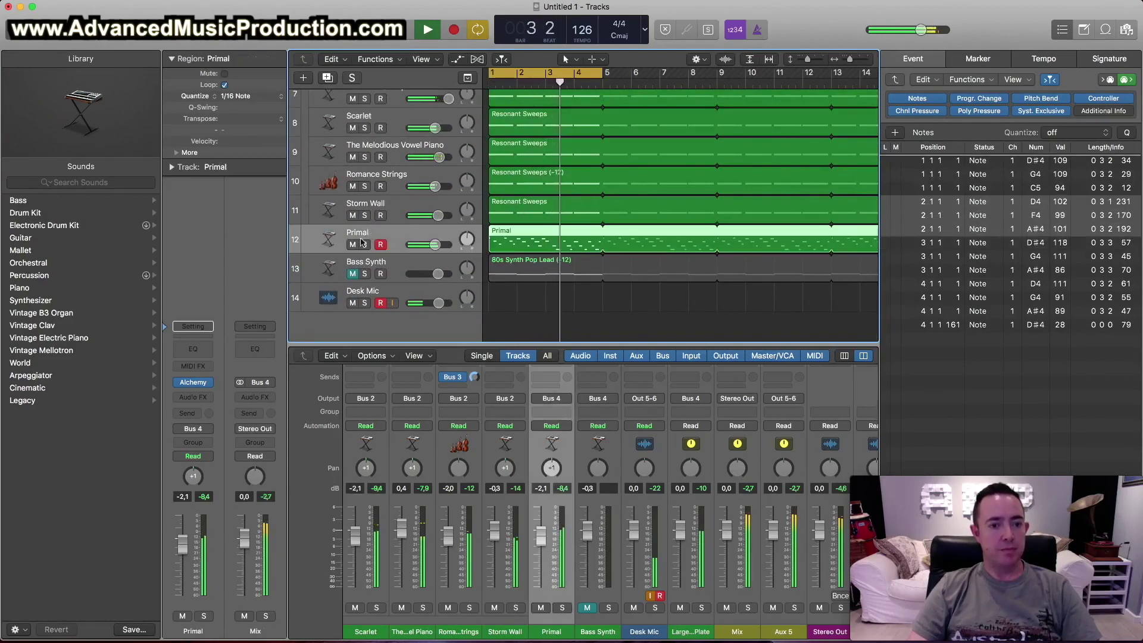
mouse_move(182, 545)
left_mouse_down()
mouse_move(182, 519)
mouse_move(182, 528)
left_mouse_up()
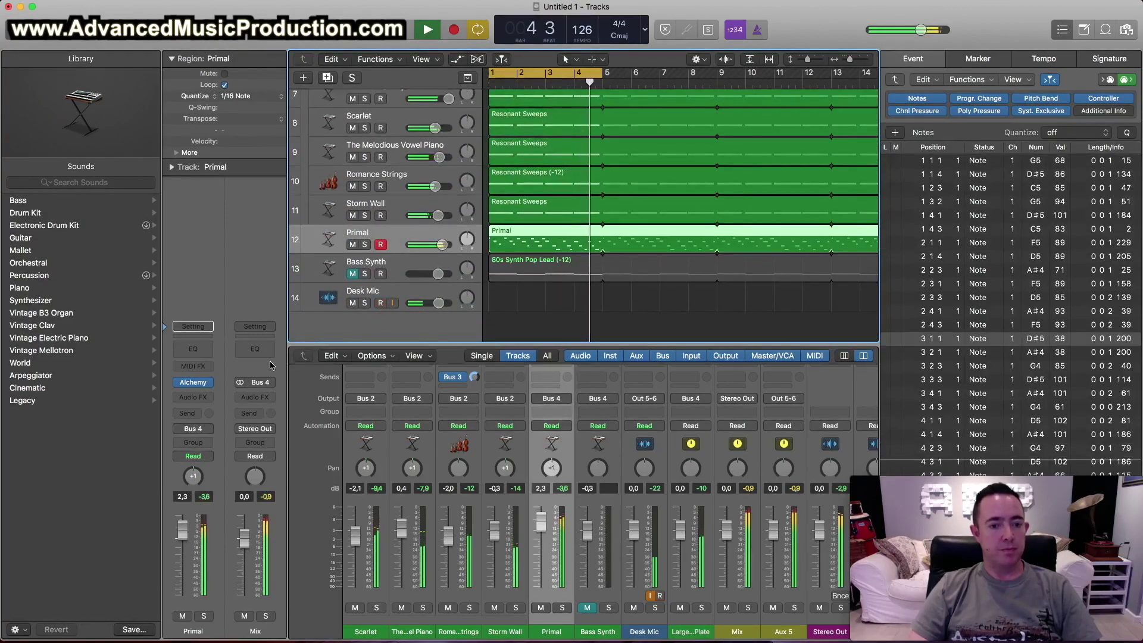
left_click(354, 273)
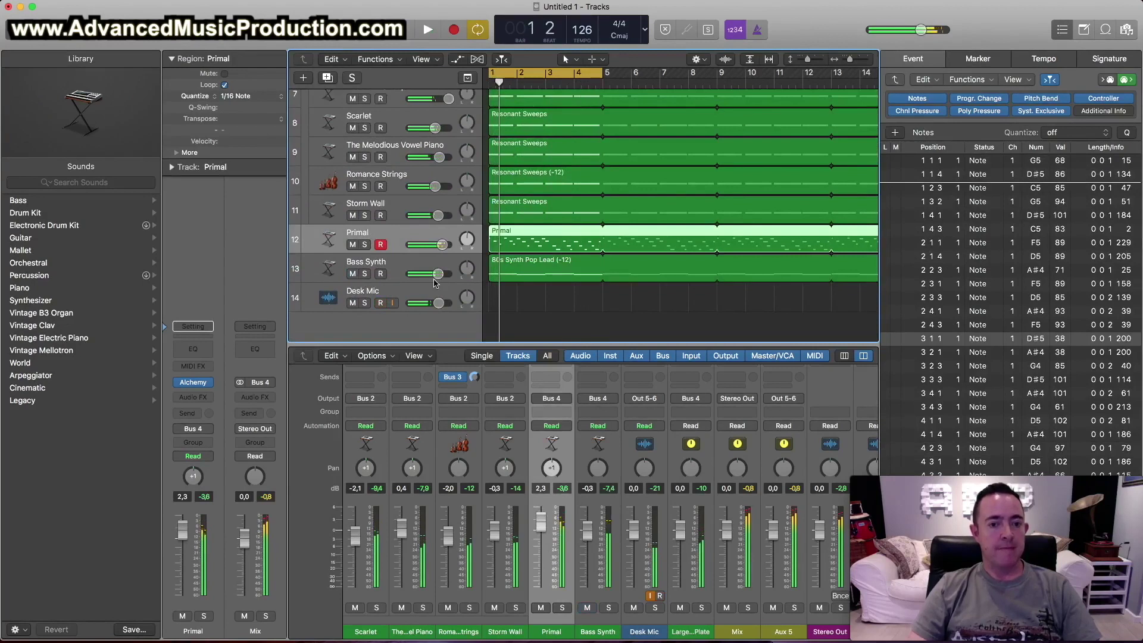